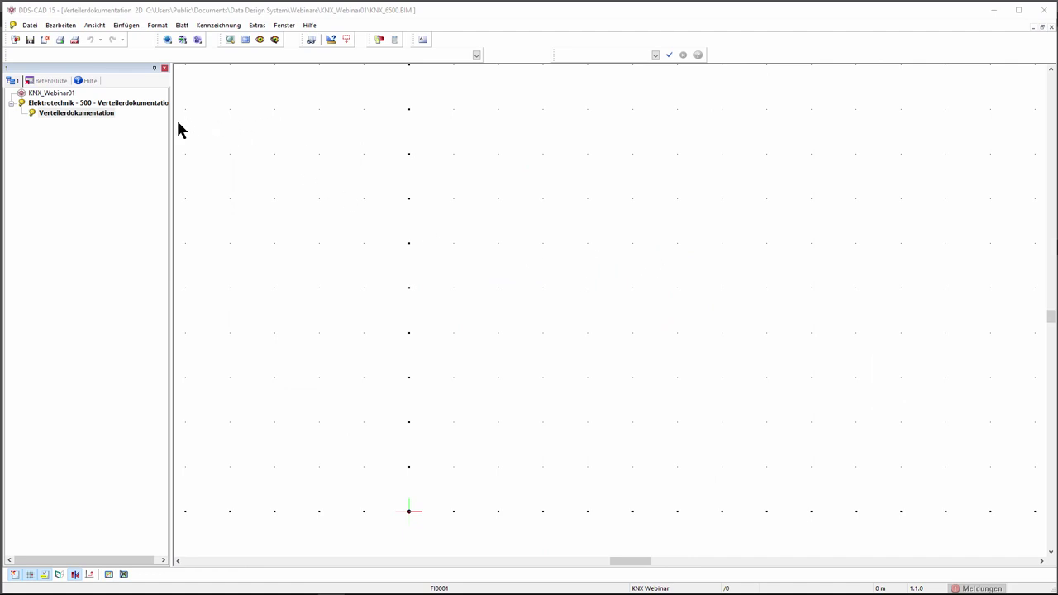
Add KNX Bussystem circuit 14, fuse F14 16A, with power supply article 300107 to the KNX Webinar board.
{"action": "left_click", "coordinate": [167, 40]}
{"action": "left_click", "coordinate": [100, 231]}
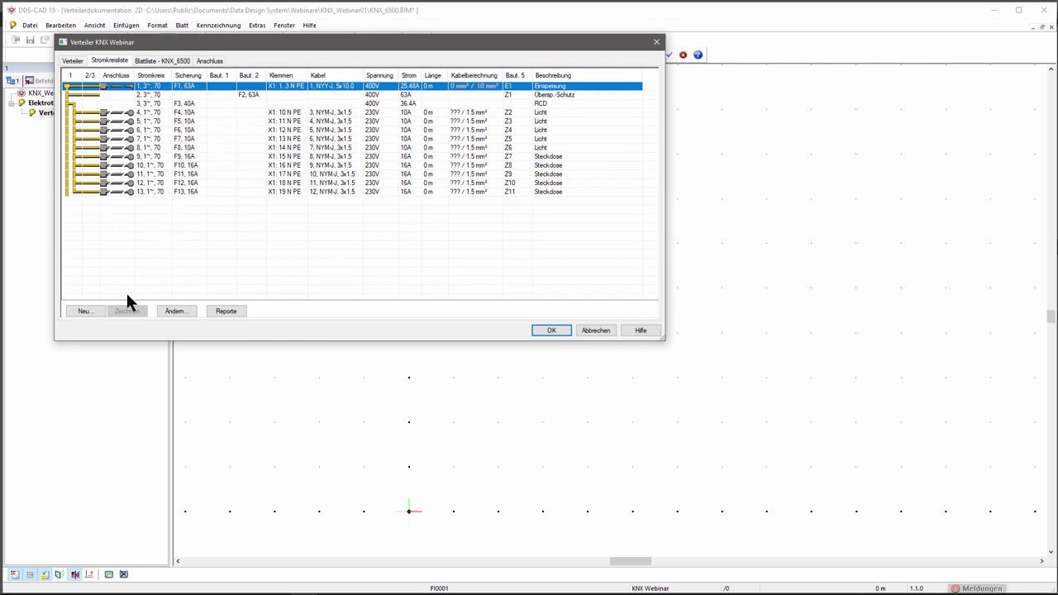
{"action": "left_click", "coordinate": [85, 310]}
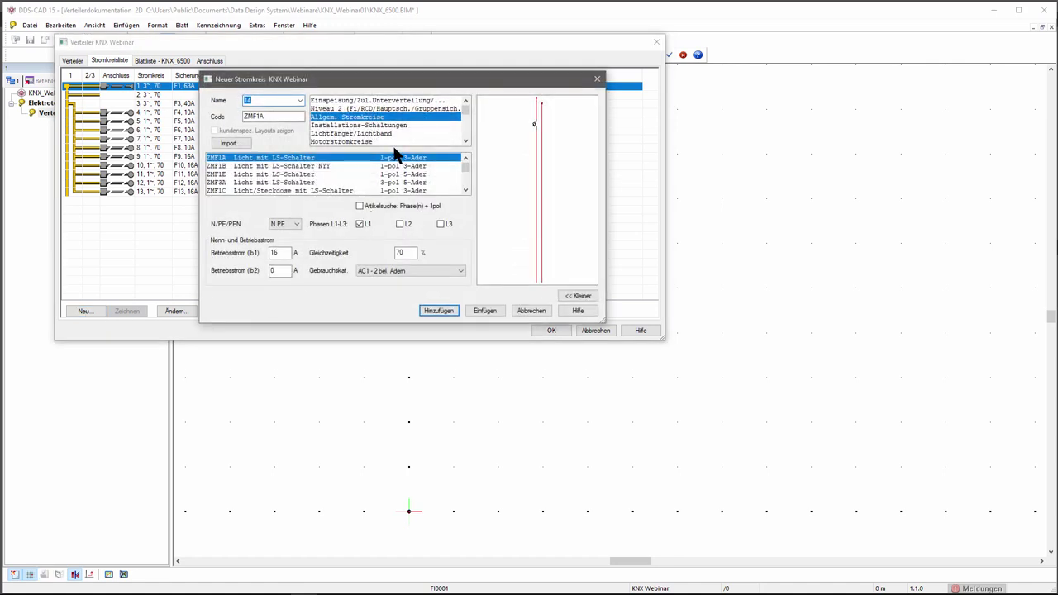
{"action": "left_click", "coordinate": [465, 140]}
{"action": "left_click", "coordinate": [466, 140]}
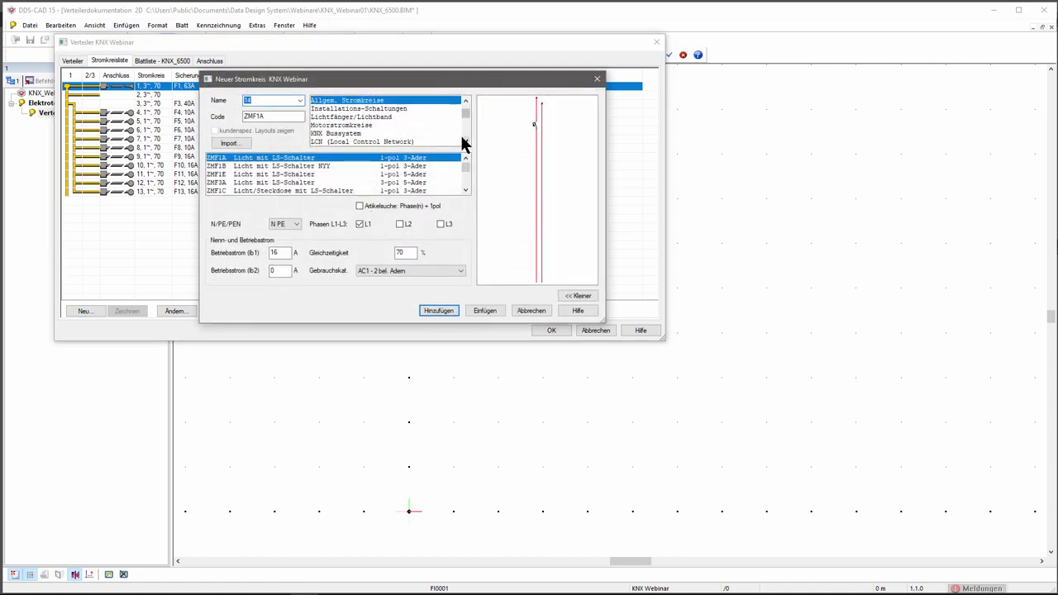
{"action": "left_click", "coordinate": [335, 133]}
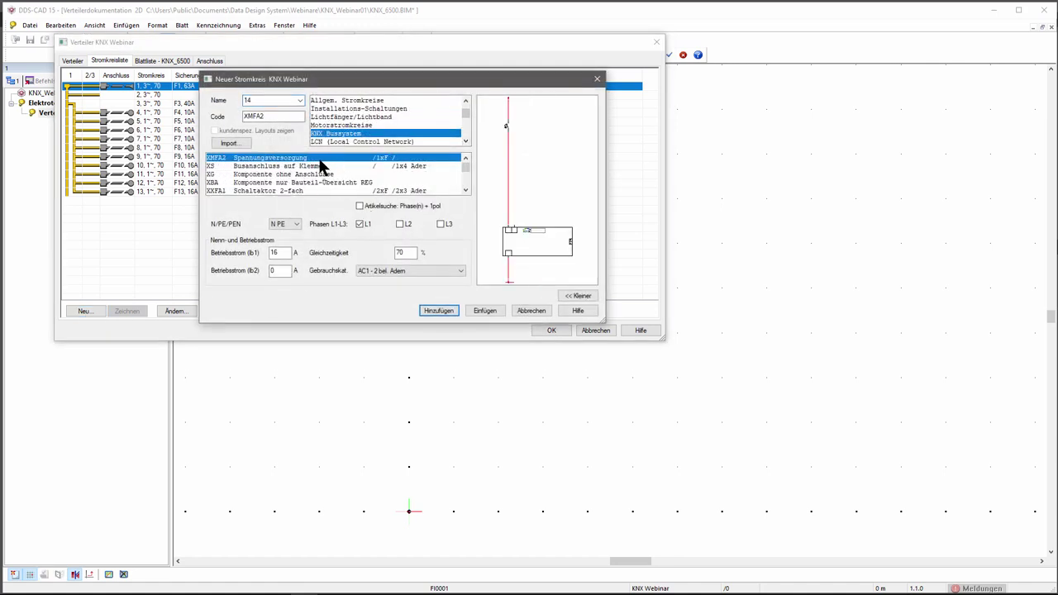
{"action": "left_click", "coordinate": [438, 311]}
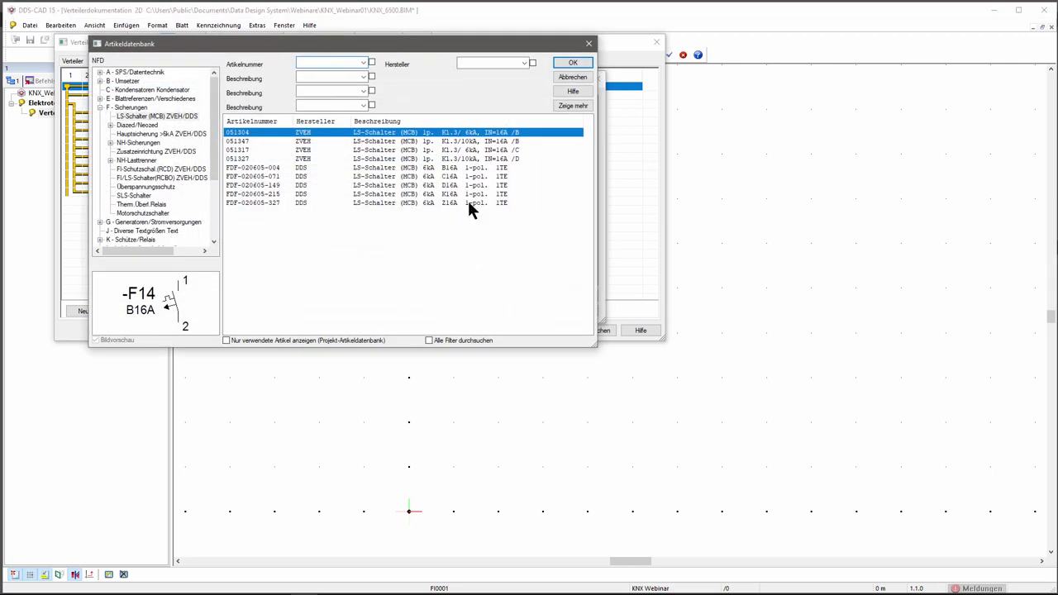
{"action": "left_click", "coordinate": [573, 62]}
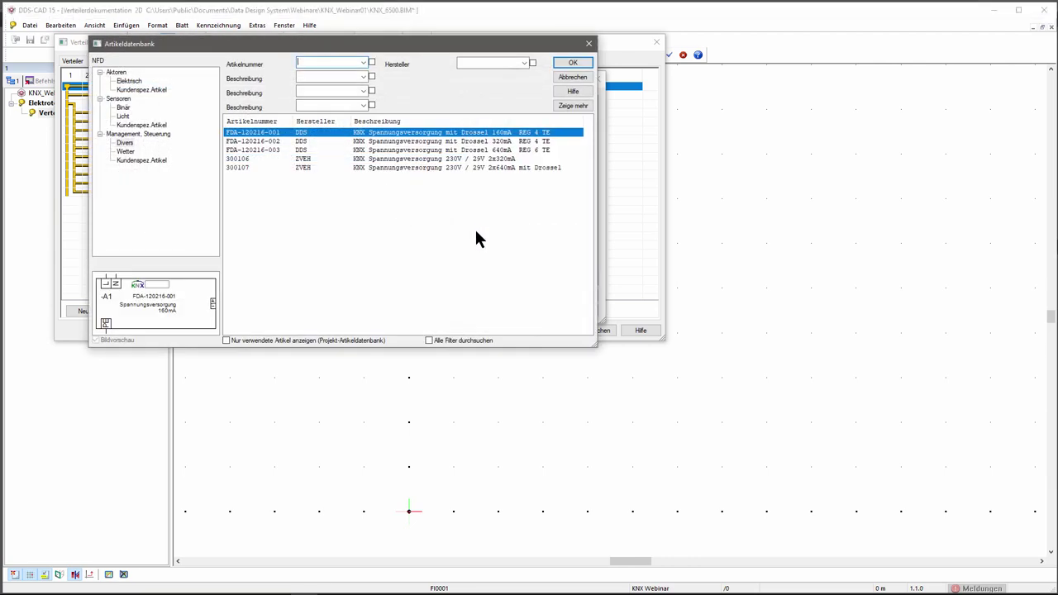
{"action": "left_click", "coordinate": [486, 168]}
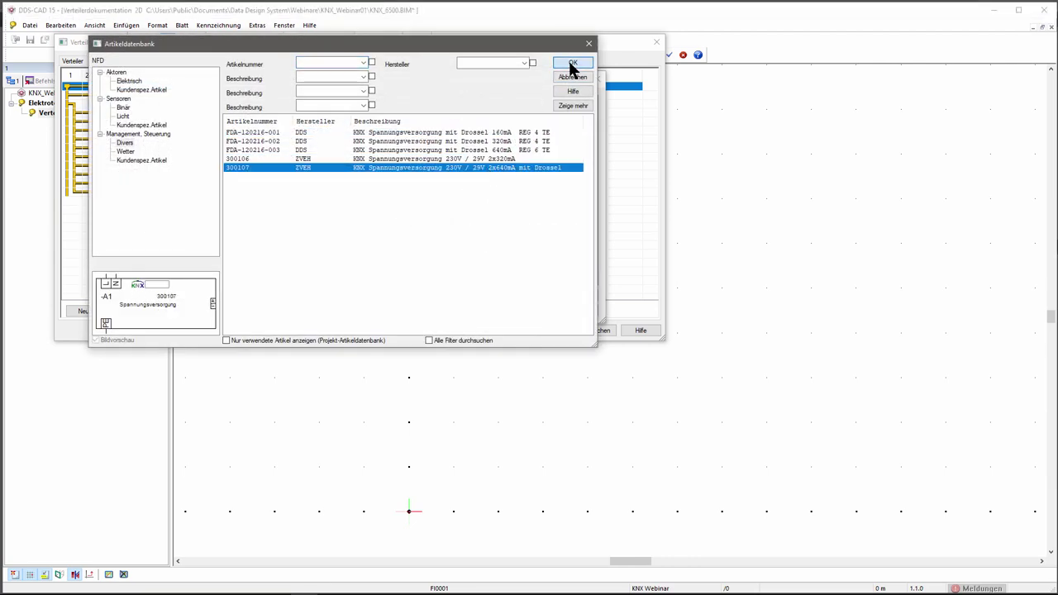
{"action": "left_click", "coordinate": [571, 65]}
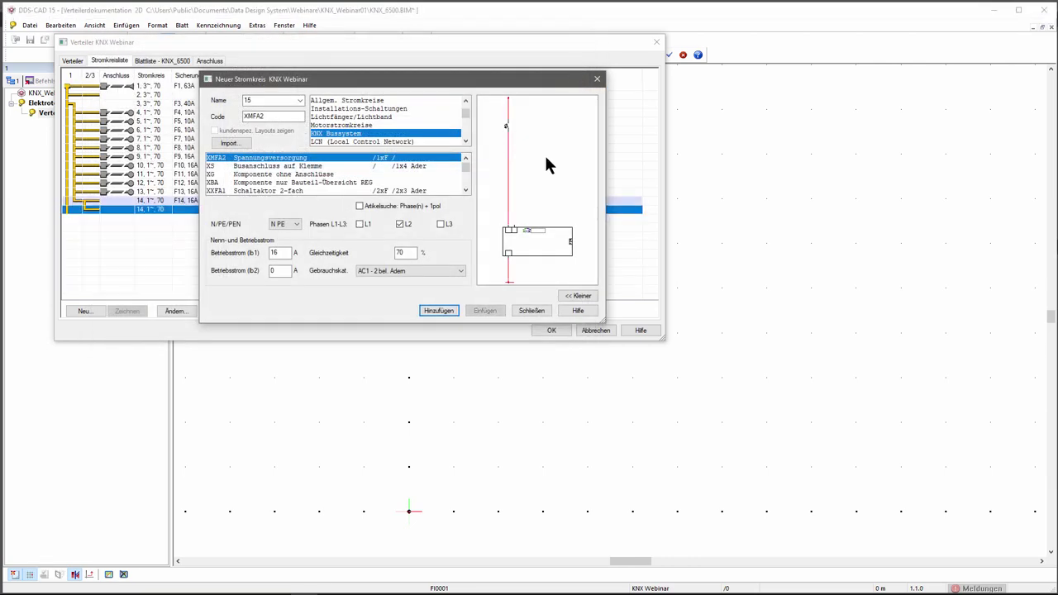
{"action": "left_click", "coordinate": [522, 311]}
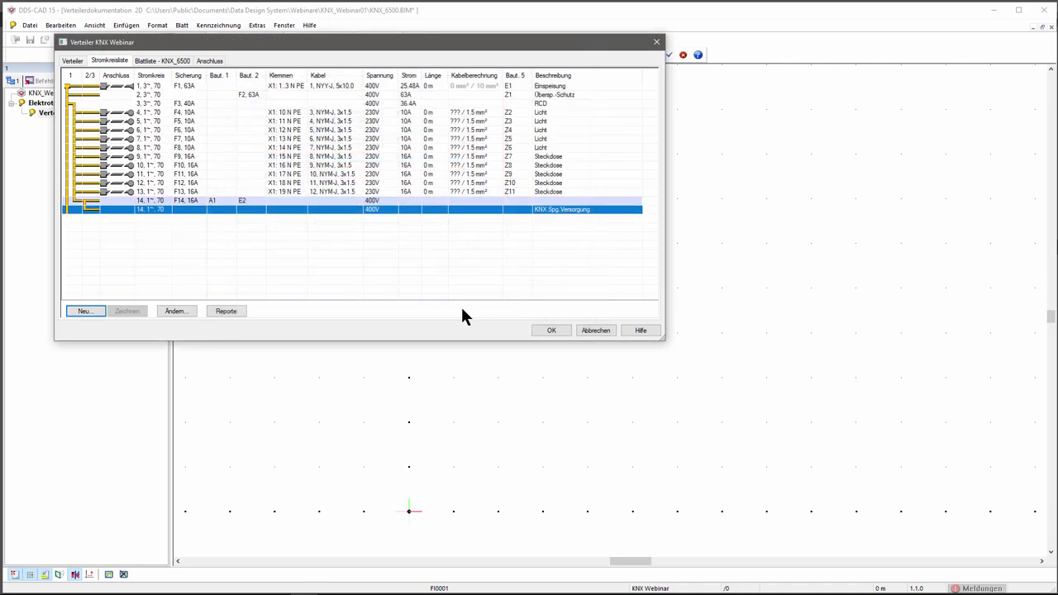
Generate the Querformat cover, Allpolig L1-L3/N/PE and KNX Übersicht Reiheneinbaugeräte sheets.
{"action": "left_click", "coordinate": [164, 62]}
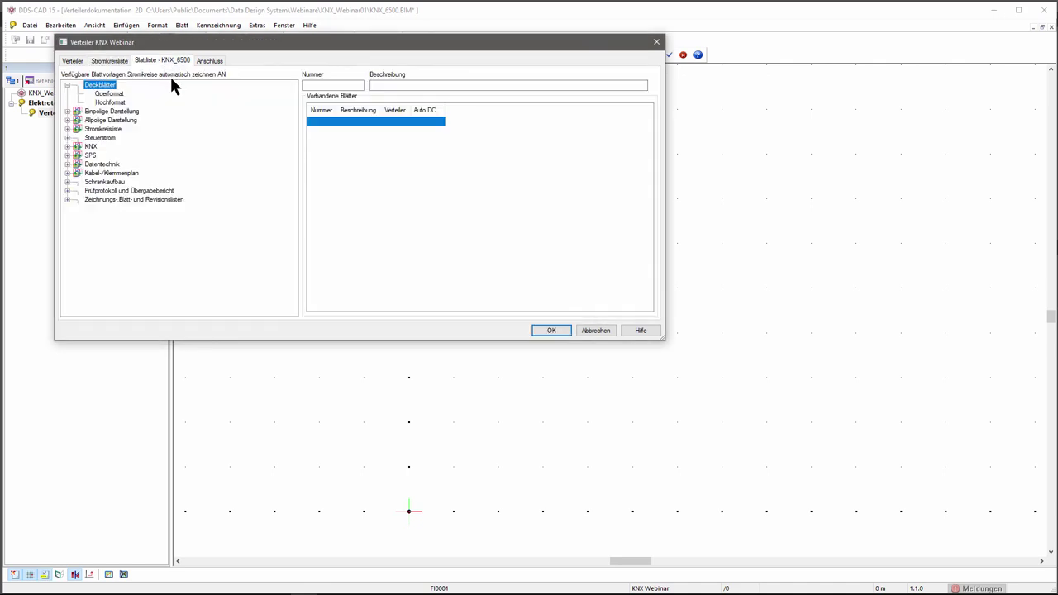
{"action": "double_click", "coordinate": [115, 94]}
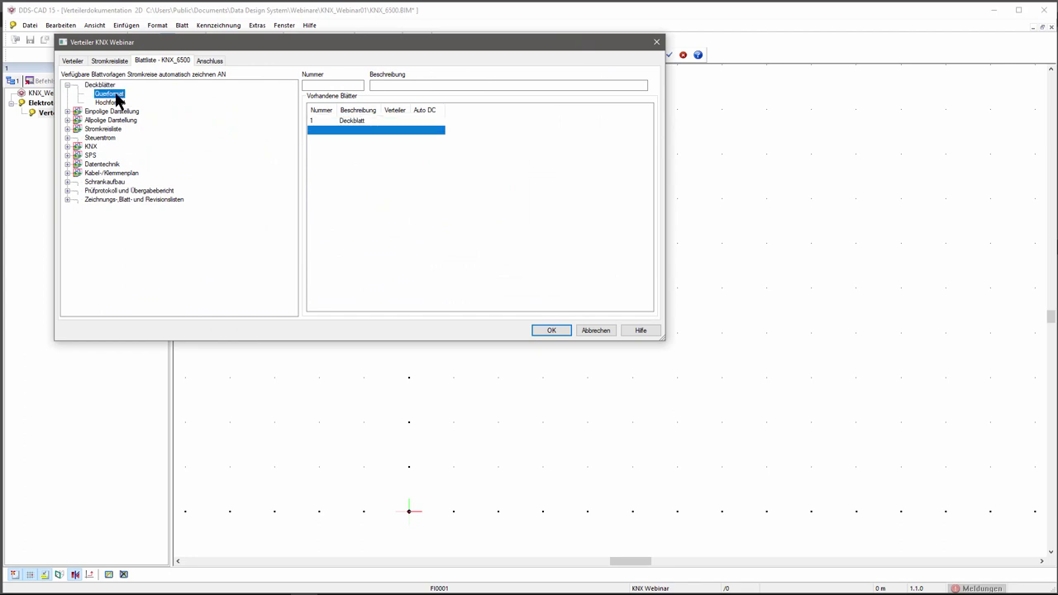
{"action": "left_click", "coordinate": [68, 120]}
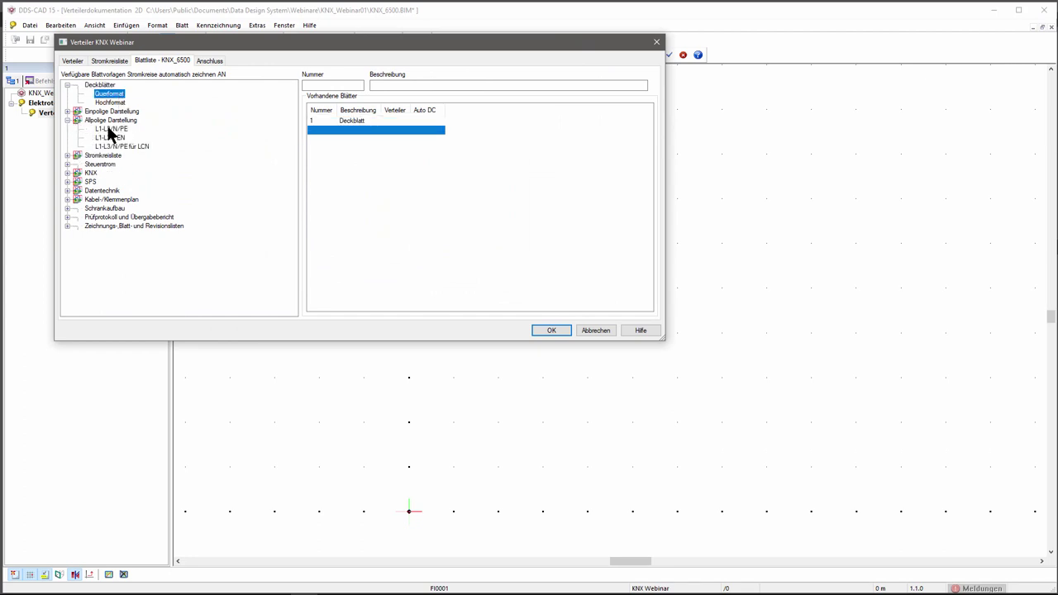
{"action": "double_click", "coordinate": [110, 130]}
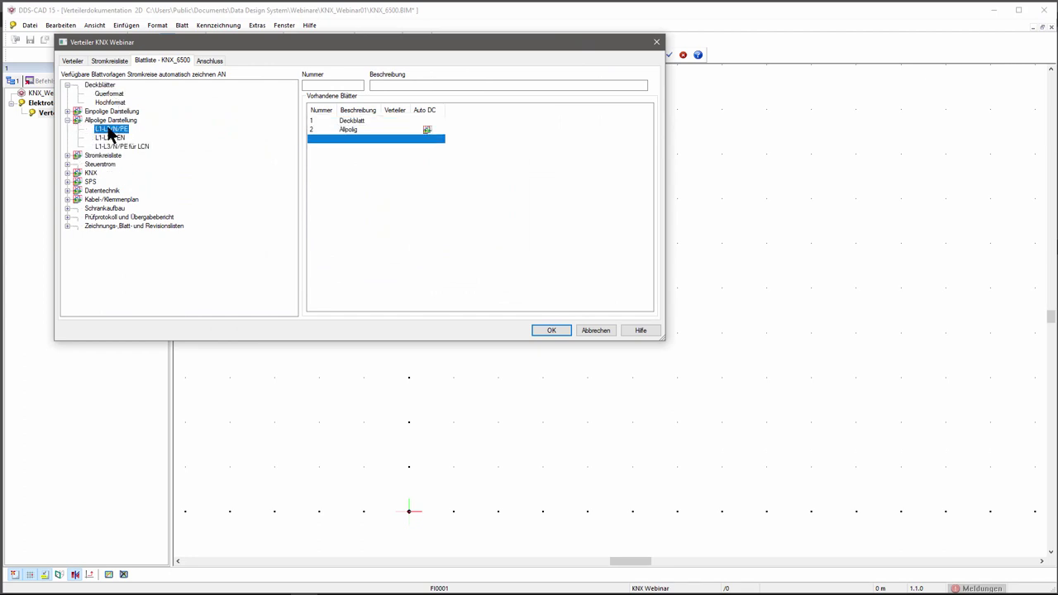
{"action": "left_click", "coordinate": [68, 173]}
{"action": "double_click", "coordinate": [124, 182]}
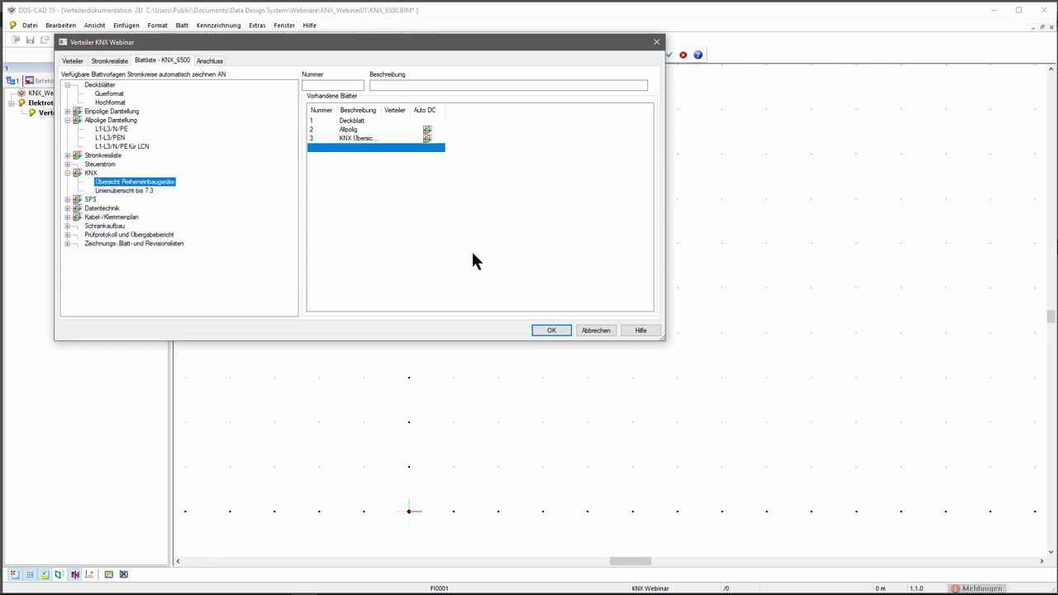
{"action": "left_click", "coordinate": [549, 331]}
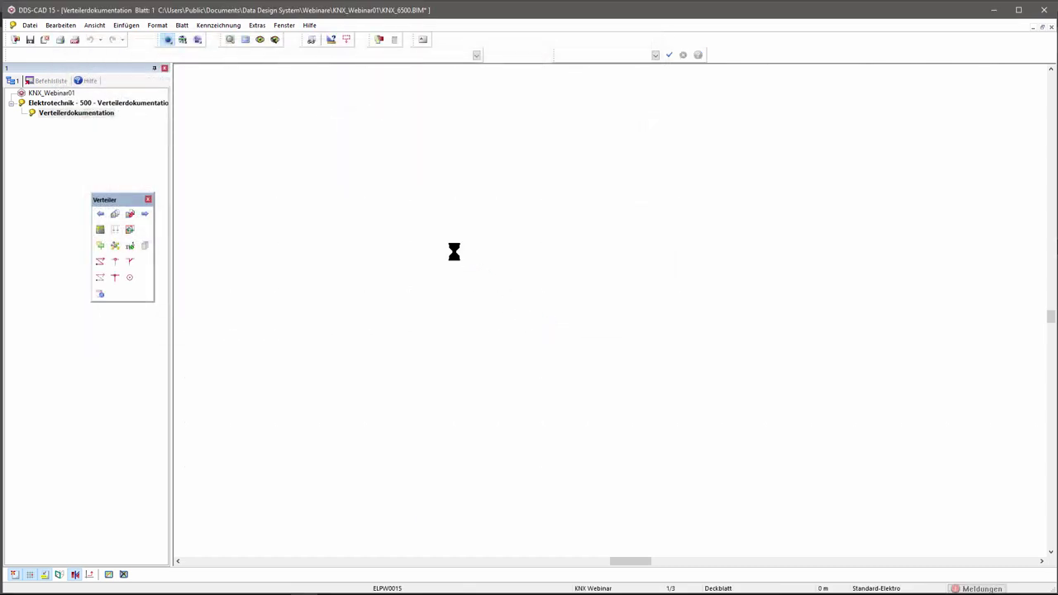
Page forward to sheet 4, the KNX DIN-rail overview showing power supply A1 (300107).
{"action": "left_click", "coordinate": [144, 214]}
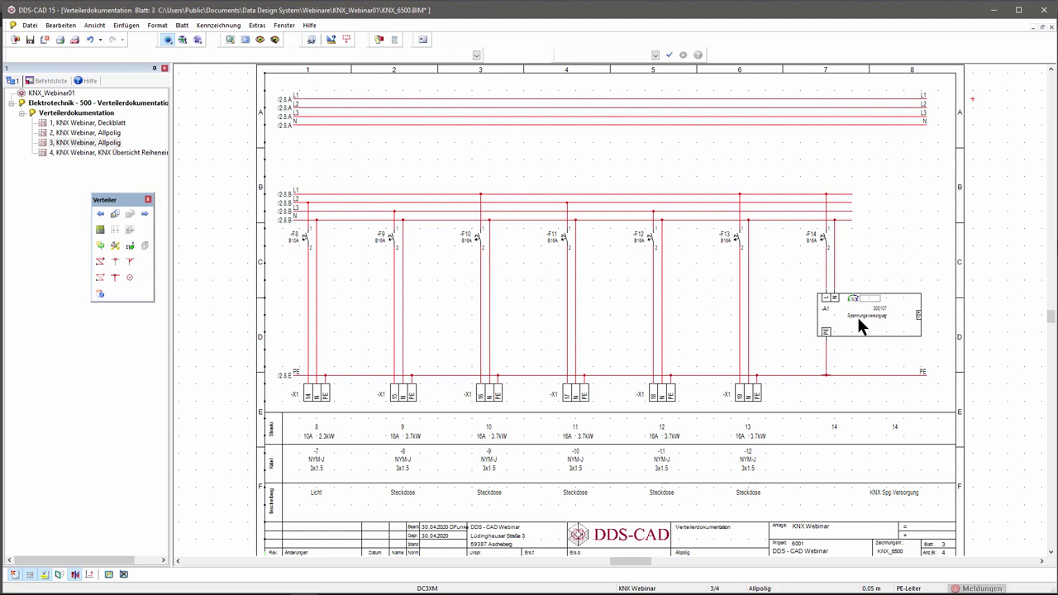
{"action": "left_click", "coordinate": [146, 213]}
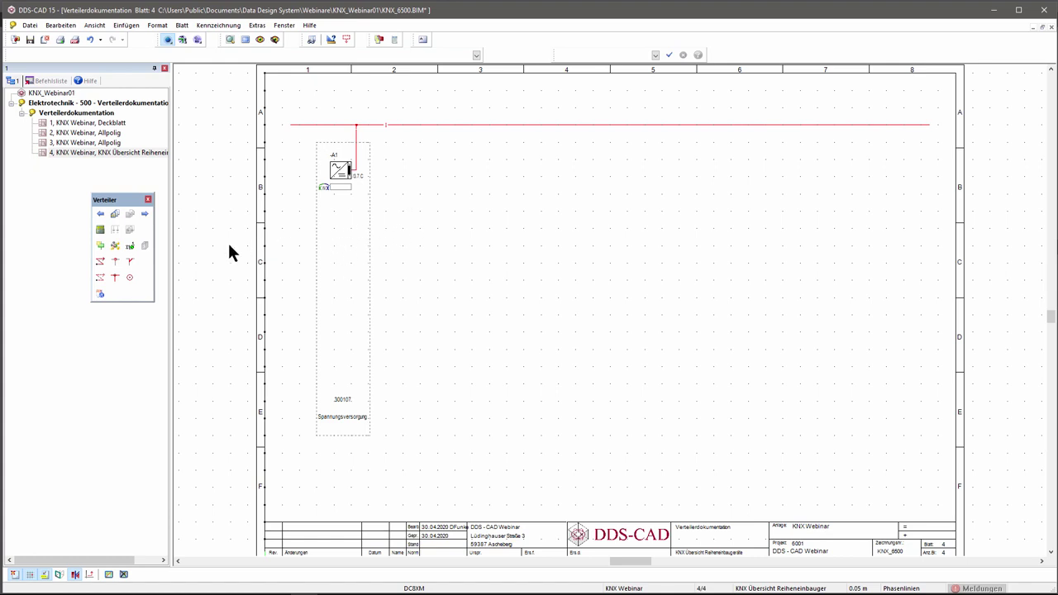
Add the 4-fold 16A switch actuator FDA-120215-007 as a DIN-rail overview component.
{"action": "left_click", "coordinate": [100, 229]}
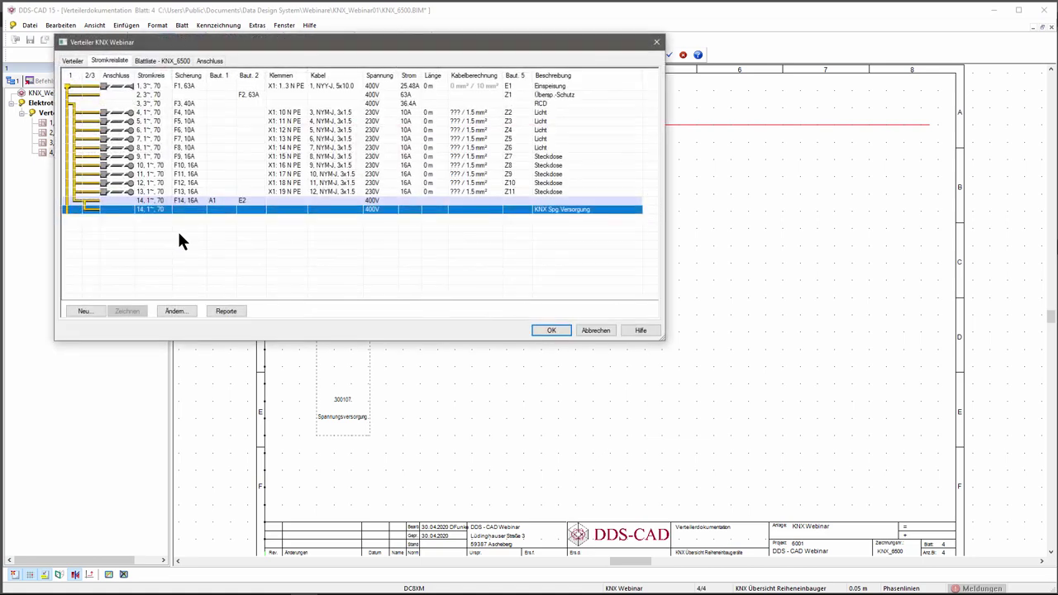
{"action": "left_click", "coordinate": [86, 311]}
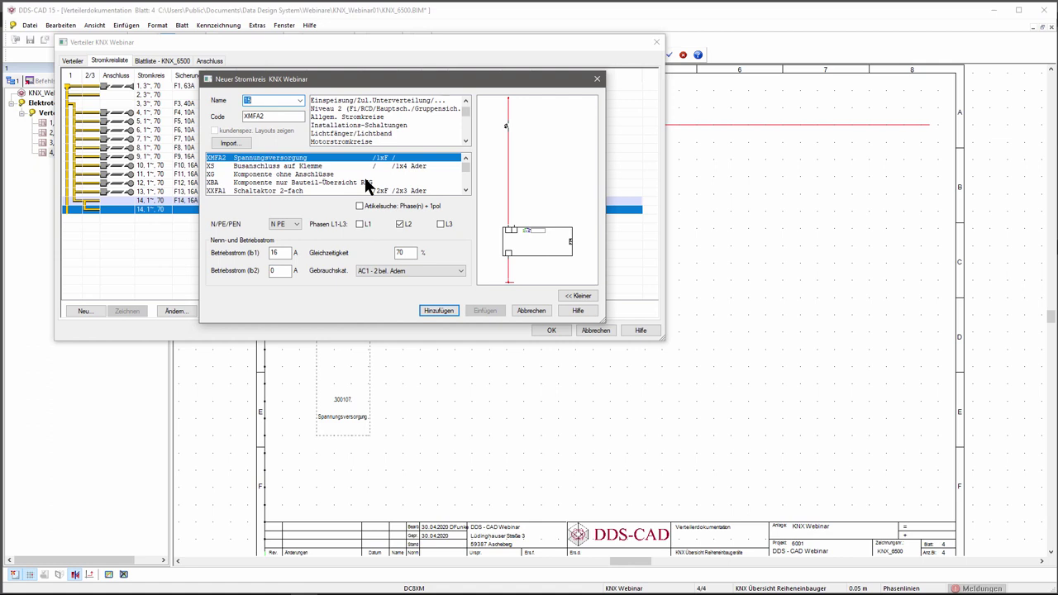
{"action": "left_click", "coordinate": [366, 182]}
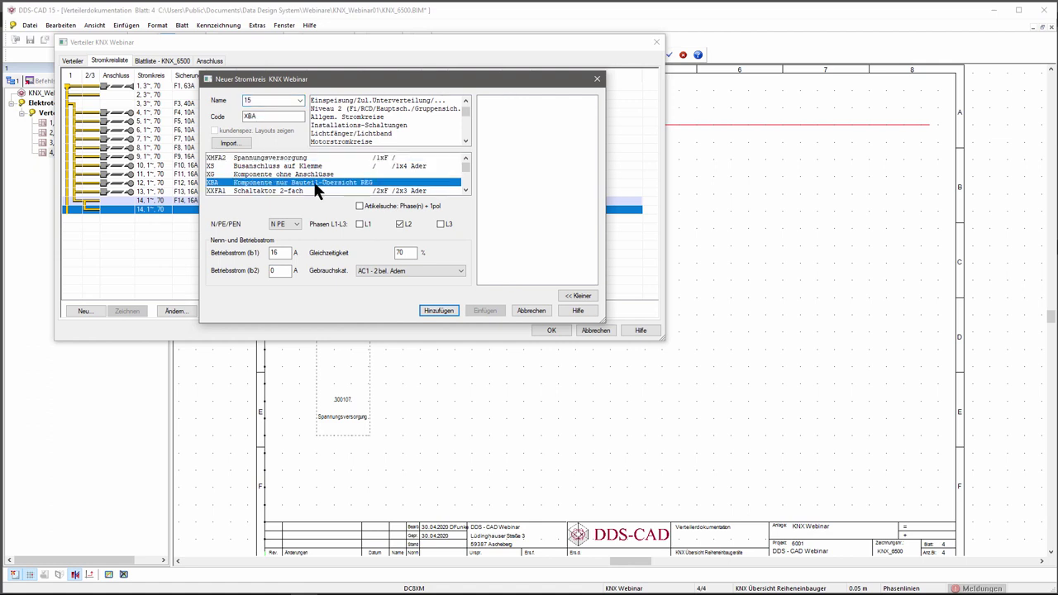
{"action": "left_click", "coordinate": [441, 310]}
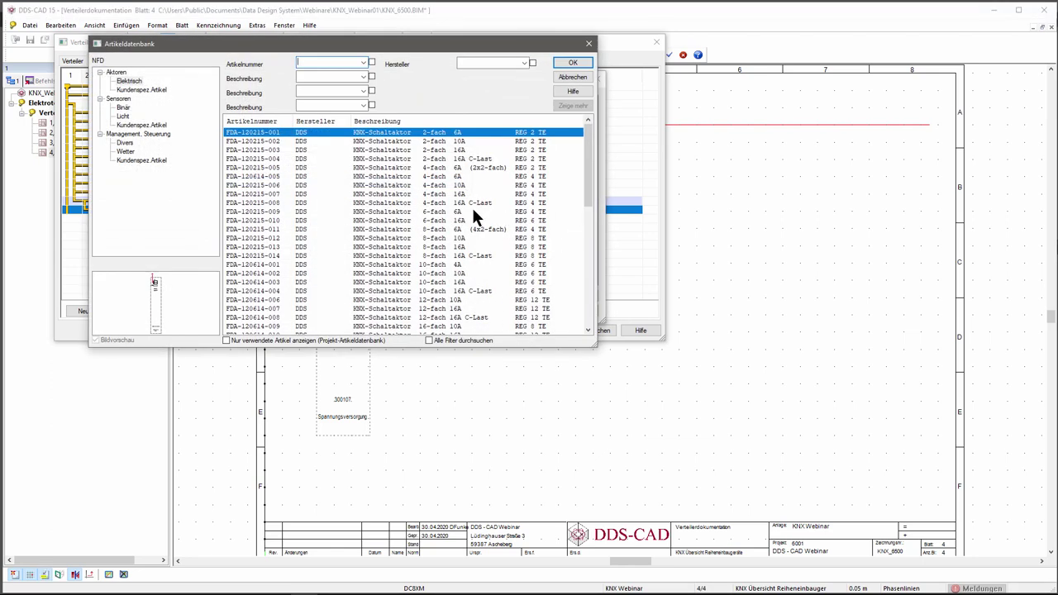
{"action": "left_click", "coordinate": [465, 195]}
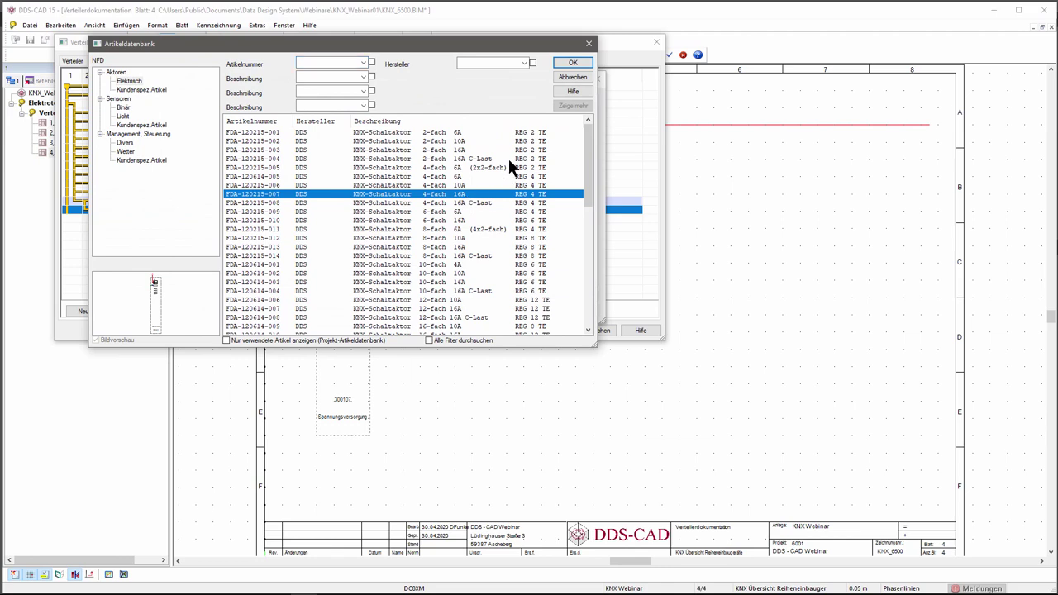
{"action": "left_click", "coordinate": [574, 64]}
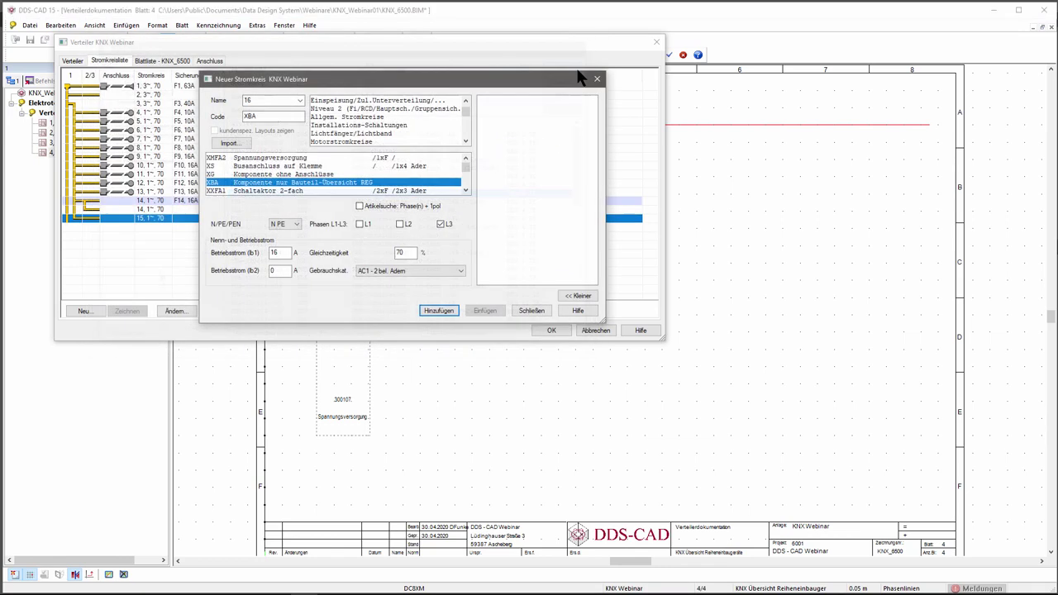
Add a 4x210VA dimming actuator and switch actuator 300913, then apply them to the drawing.
{"action": "left_click", "coordinate": [439, 310]}
{"action": "left_click_drag", "start_coordinate": [585, 180], "coordinate": [579, 310]}
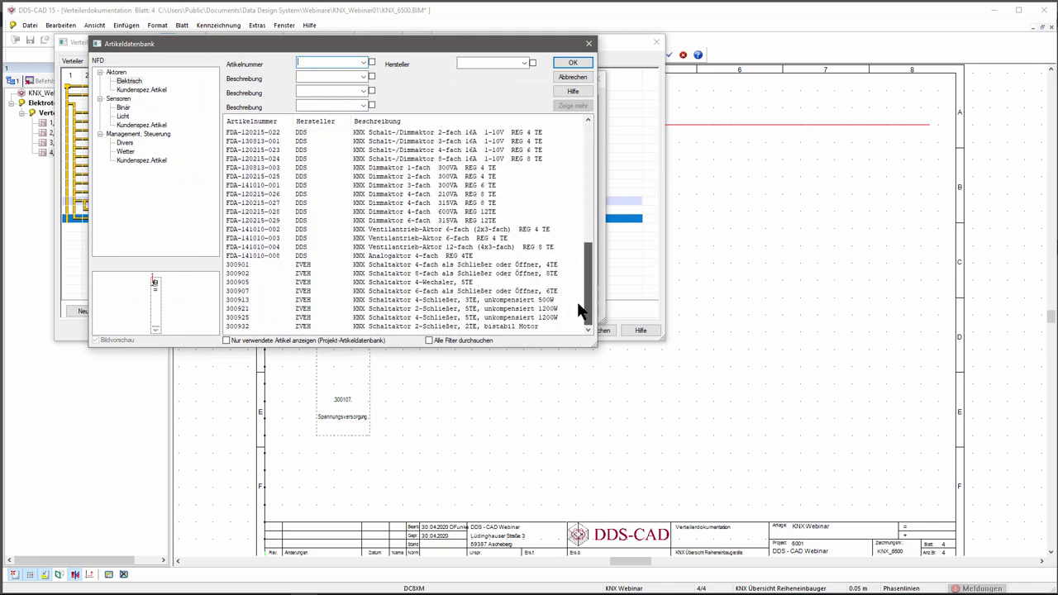
{"action": "left_click", "coordinate": [425, 193]}
{"action": "left_click", "coordinate": [570, 65]}
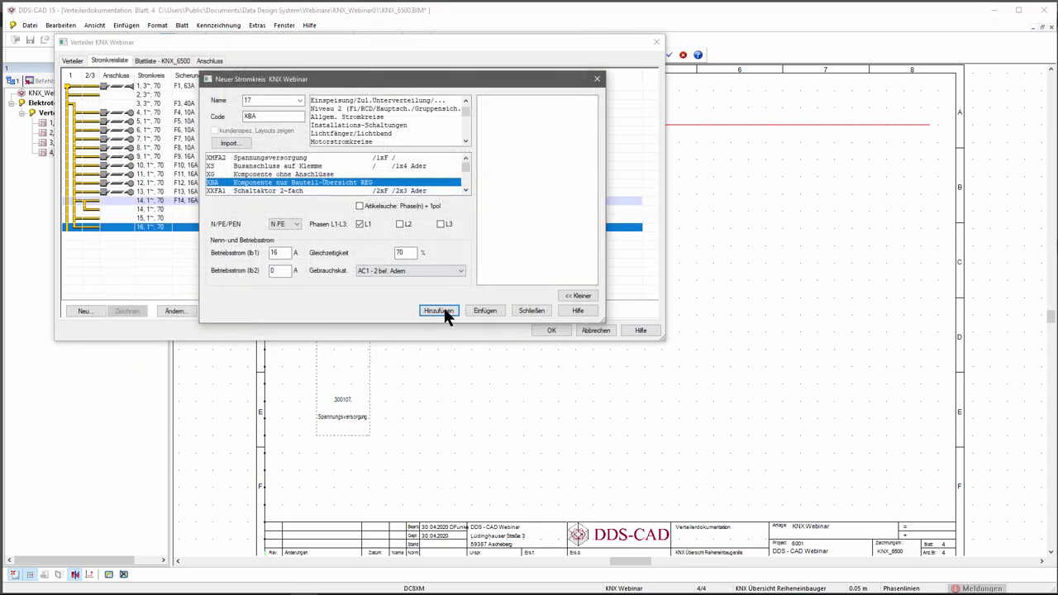
{"action": "left_click", "coordinate": [440, 311]}
{"action": "left_click_drag", "start_coordinate": [585, 169], "coordinate": [591, 314]}
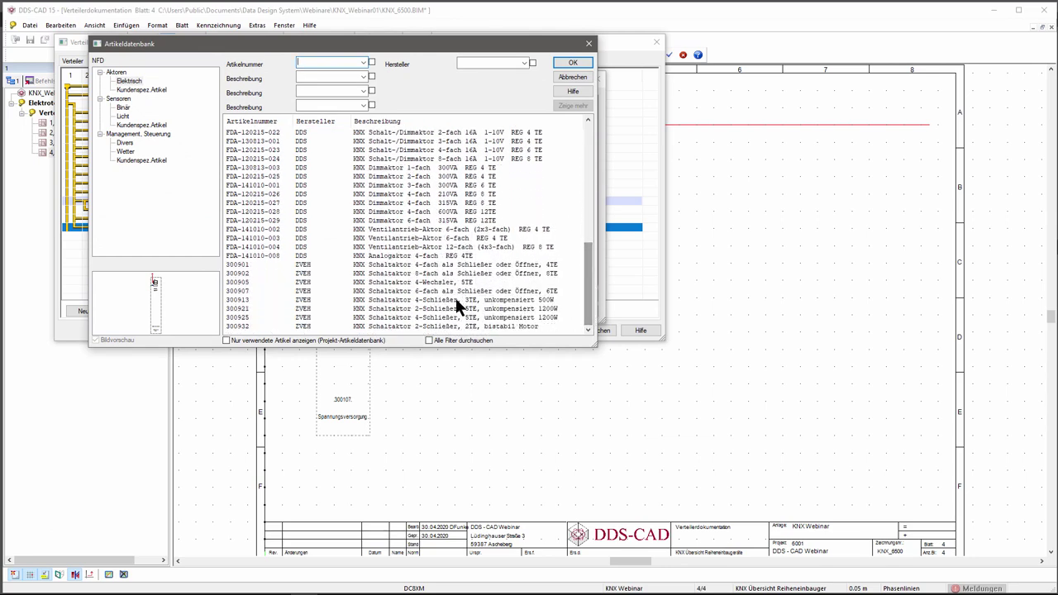
{"action": "left_click", "coordinate": [449, 299]}
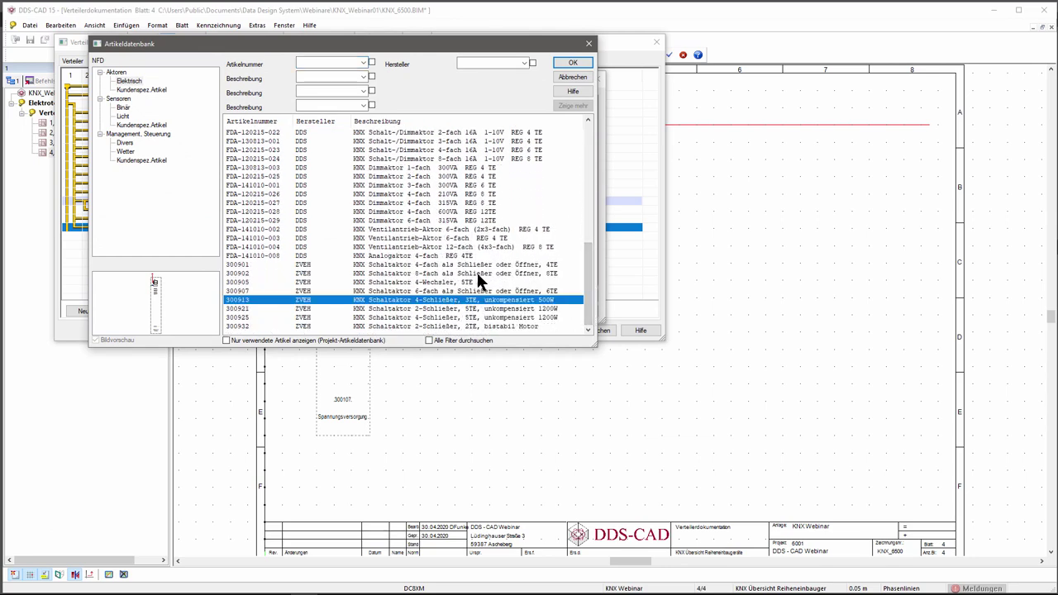
{"action": "left_click", "coordinate": [570, 64]}
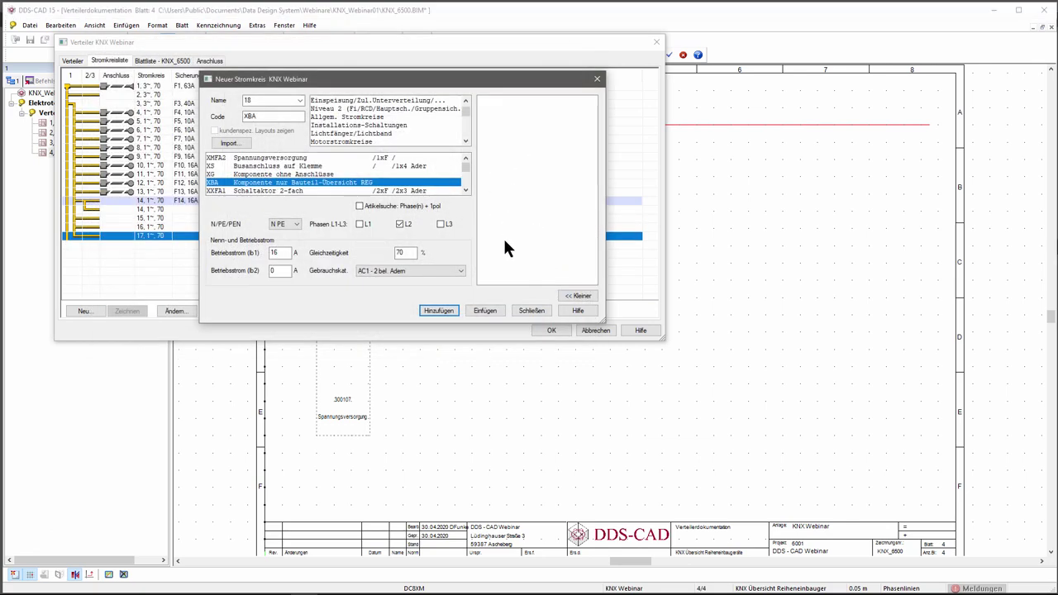
{"action": "left_click", "coordinate": [524, 311]}
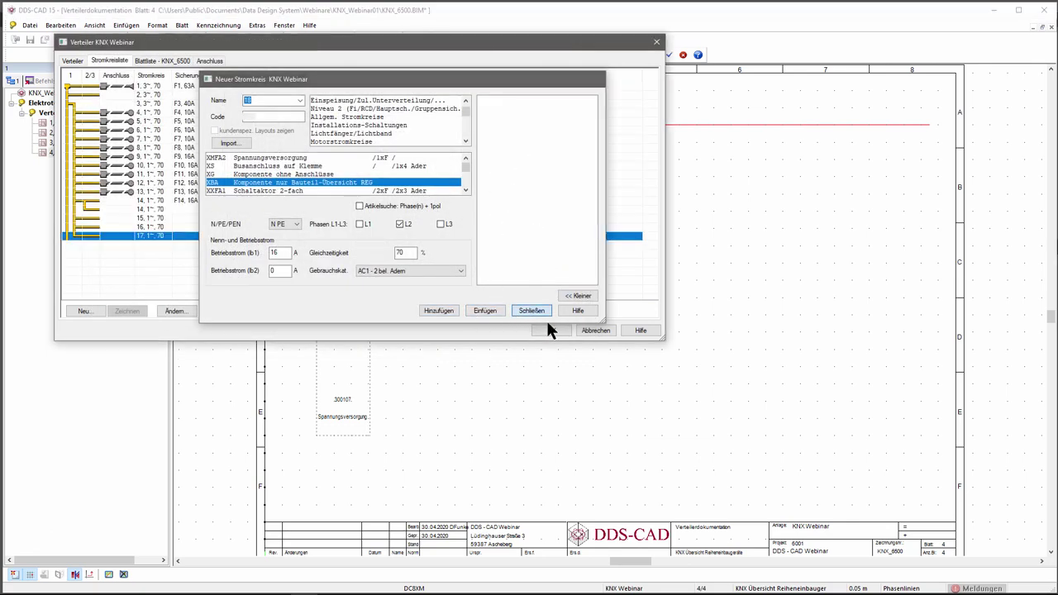
{"action": "left_click", "coordinate": [552, 329]}
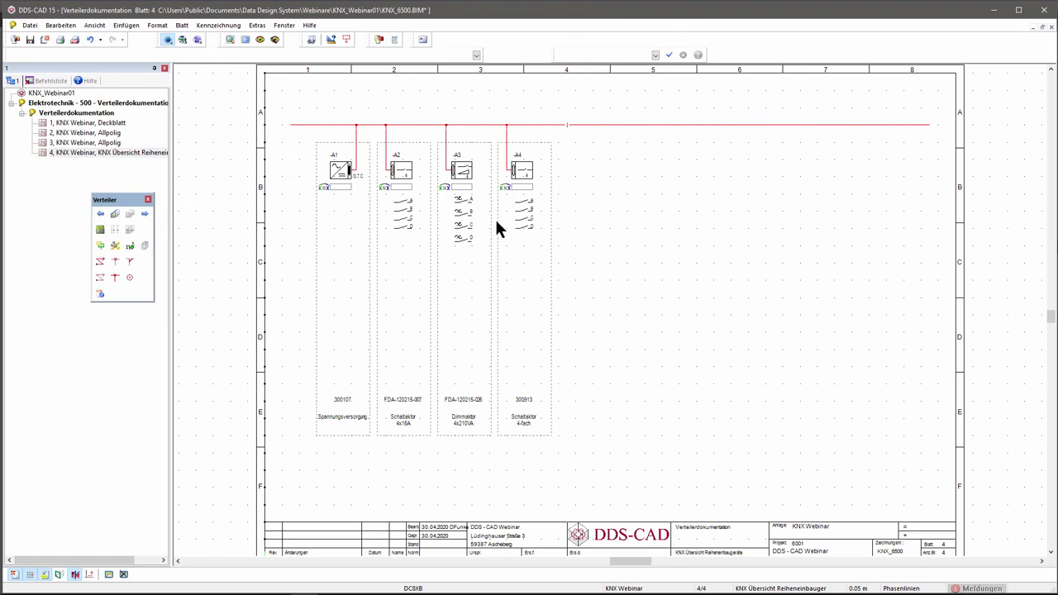
Give KNX devices A1 and A2 the physical addresses 1.1.1 and 1.1.2.
{"action": "scroll", "coordinate": [354, 183], "scroll_direction": "up", "scroll_amount": 1}
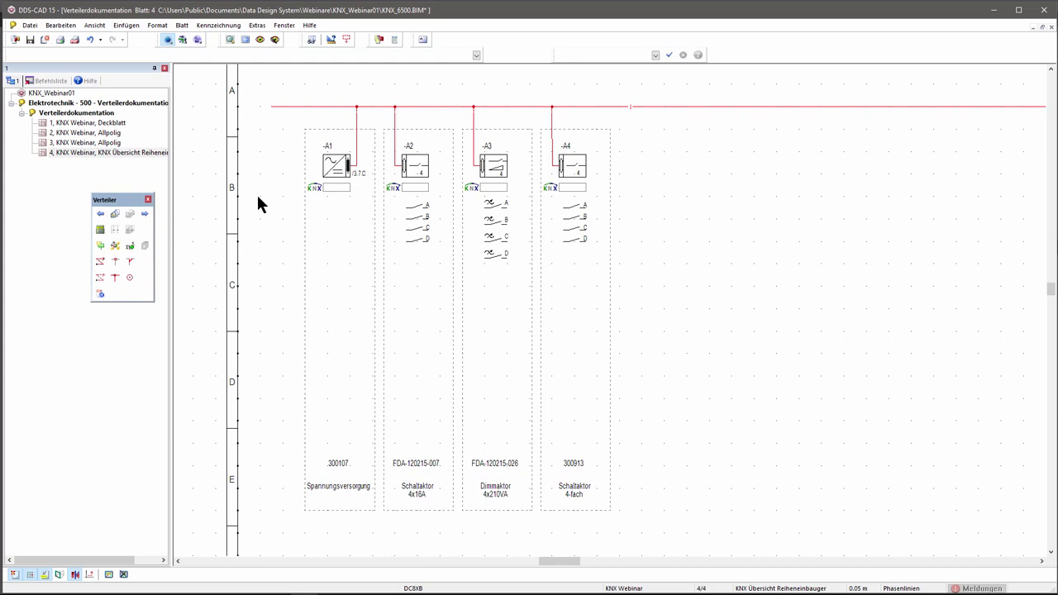
{"action": "left_click", "coordinate": [117, 247]}
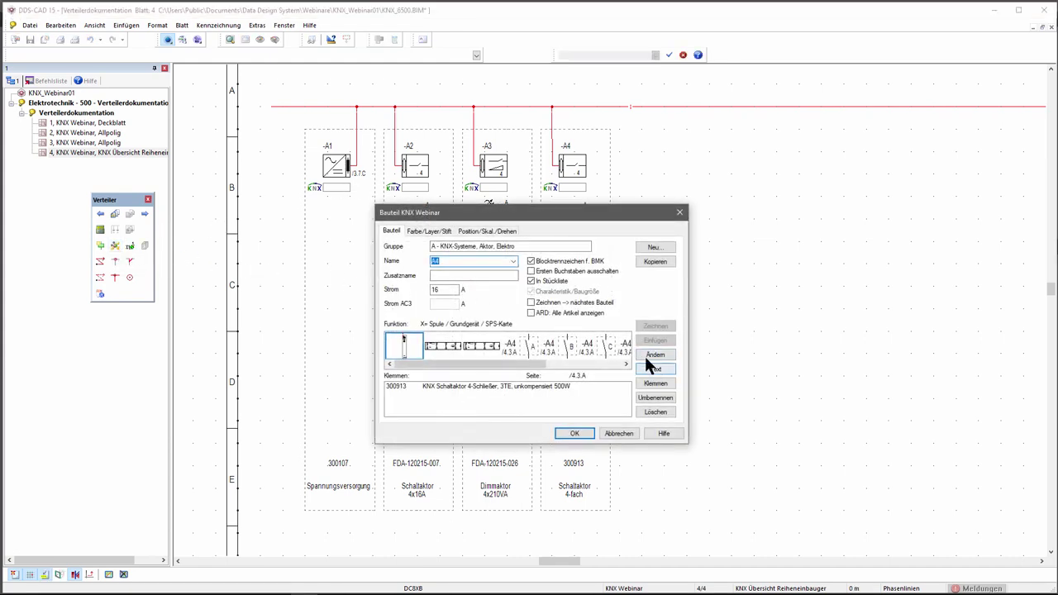
{"action": "left_click", "coordinate": [513, 261]}
{"action": "left_click", "coordinate": [477, 279]}
{"action": "left_click", "coordinate": [655, 369]}
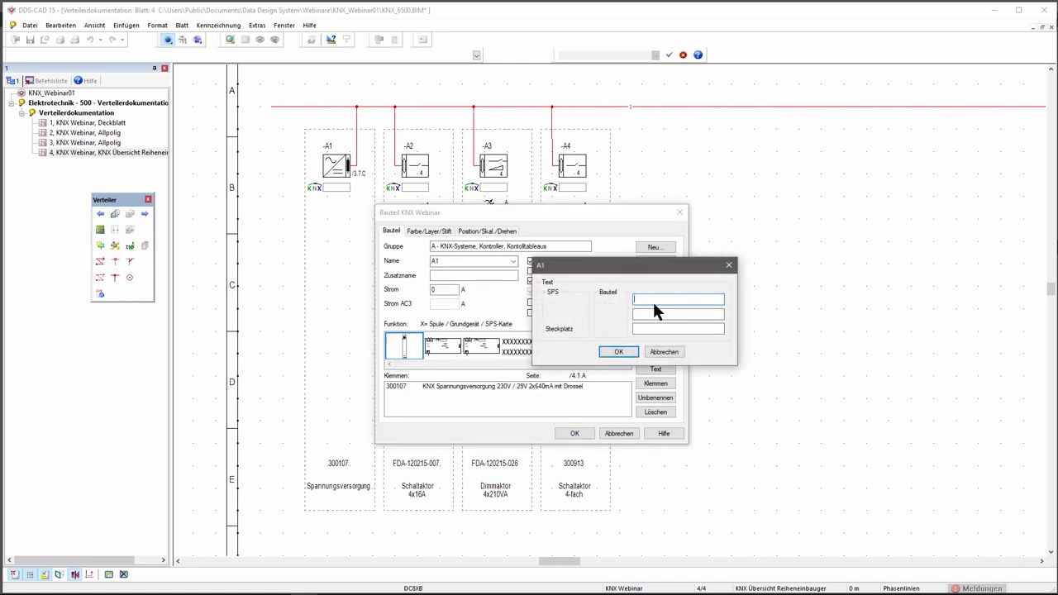
{"action": "type", "text": "1.1.1"}
{"action": "left_click", "coordinate": [632, 353]}
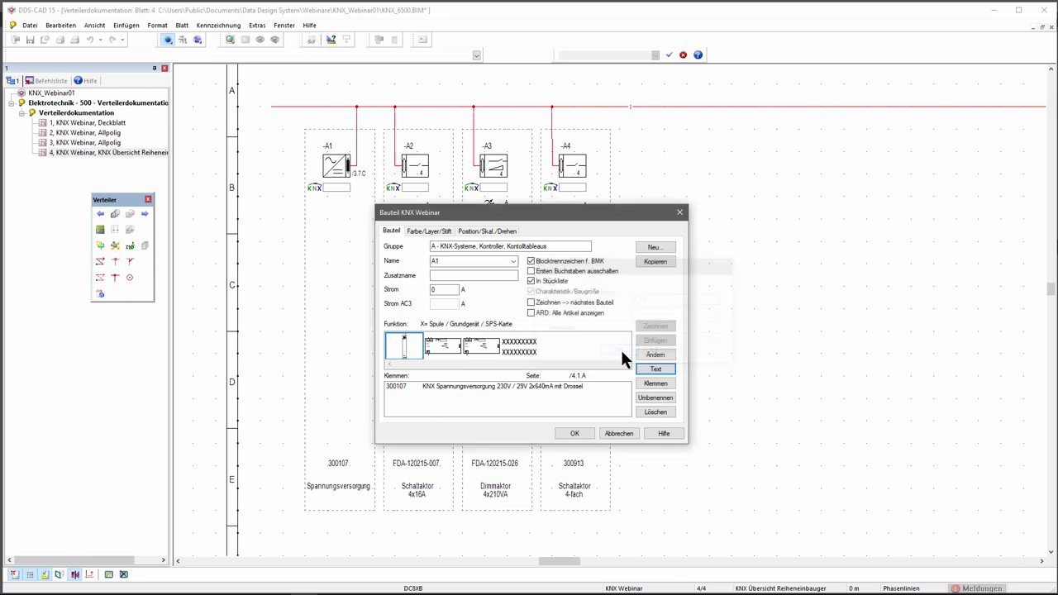
{"action": "left_click", "coordinate": [511, 261]}
{"action": "left_click", "coordinate": [496, 283]}
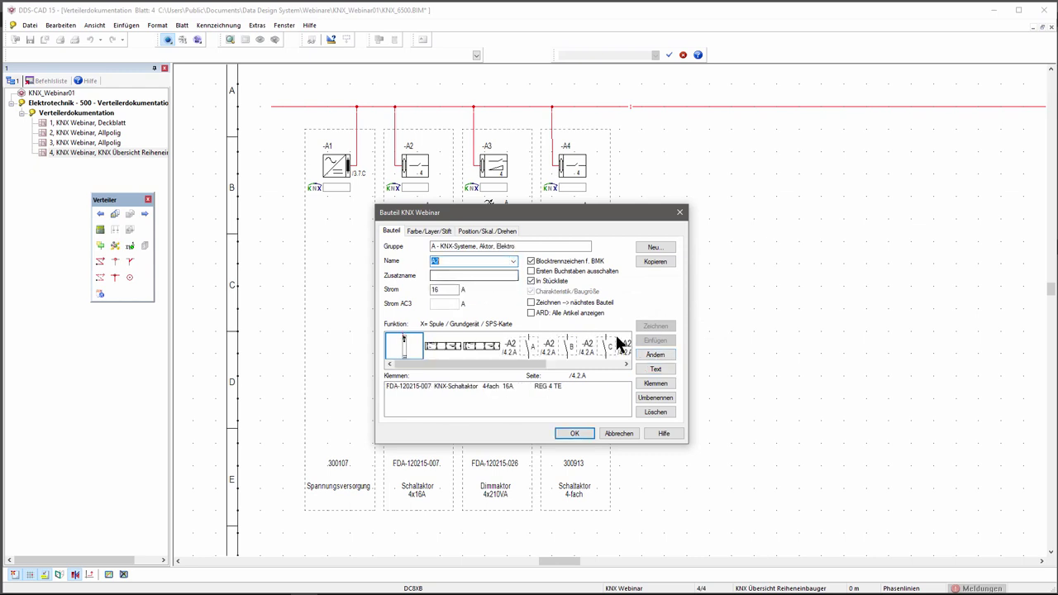
{"action": "left_click", "coordinate": [652, 370]}
{"action": "type", "text": "1.1.2"}
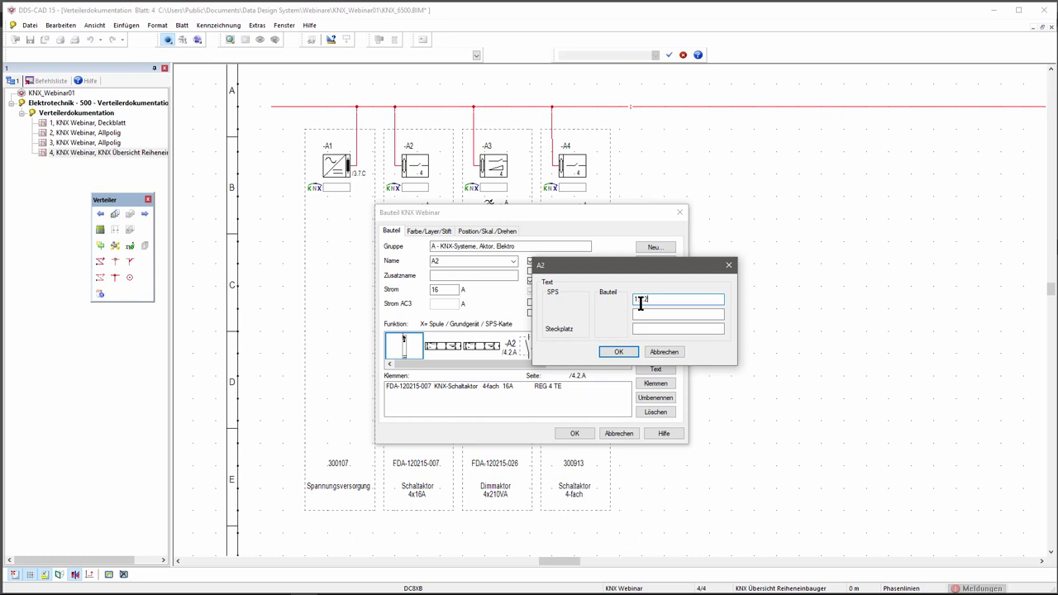
{"action": "left_click", "coordinate": [610, 351]}
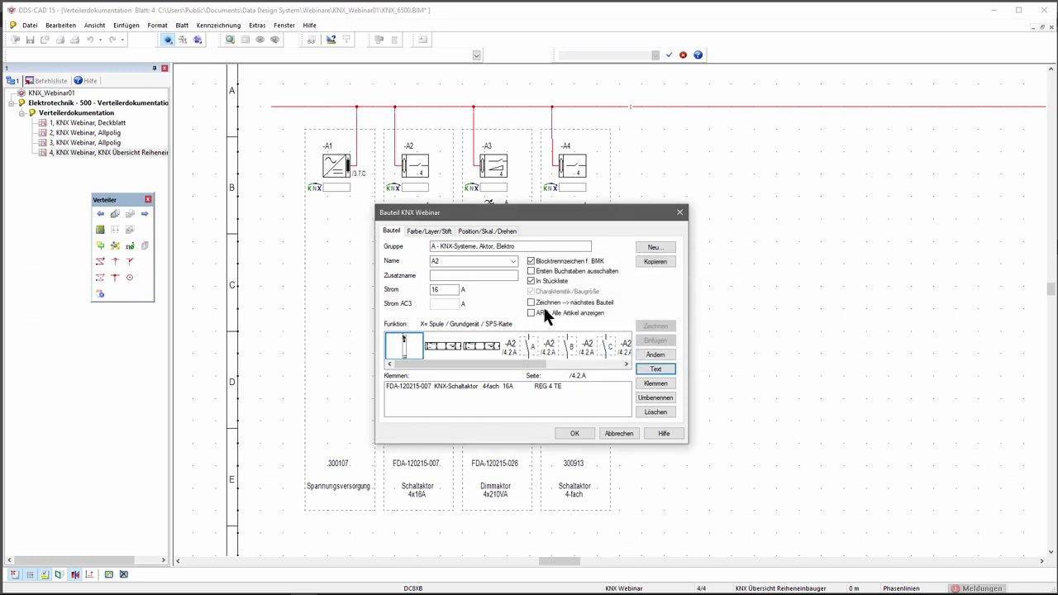
Give devices A3 and A4 the addresses 1.1.3 and 1.1.4 and apply the labels.
{"action": "left_click", "coordinate": [512, 261]}
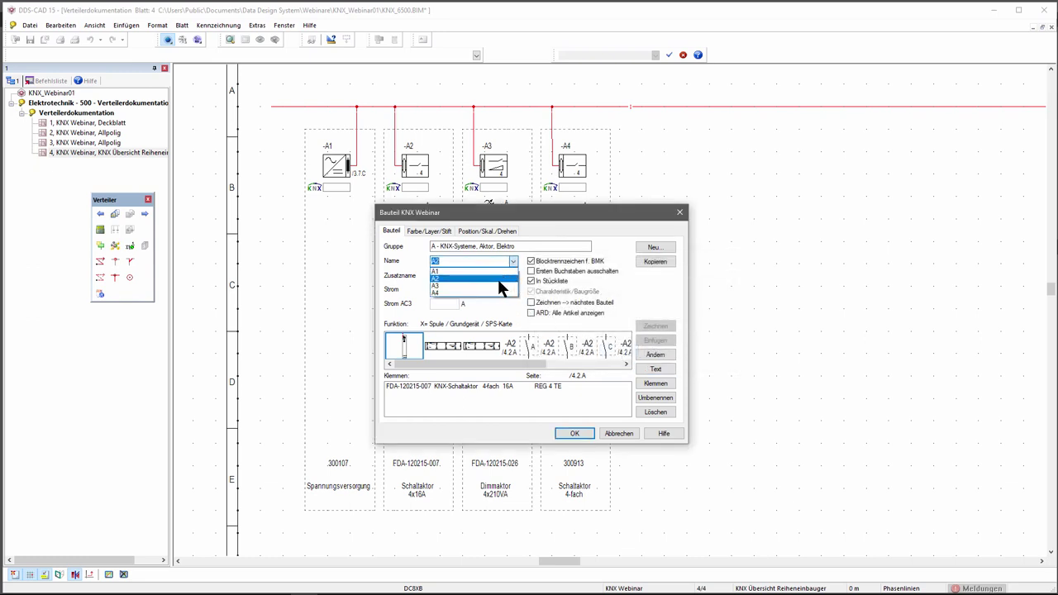
{"action": "left_click", "coordinate": [496, 285]}
{"action": "left_click", "coordinate": [654, 369]}
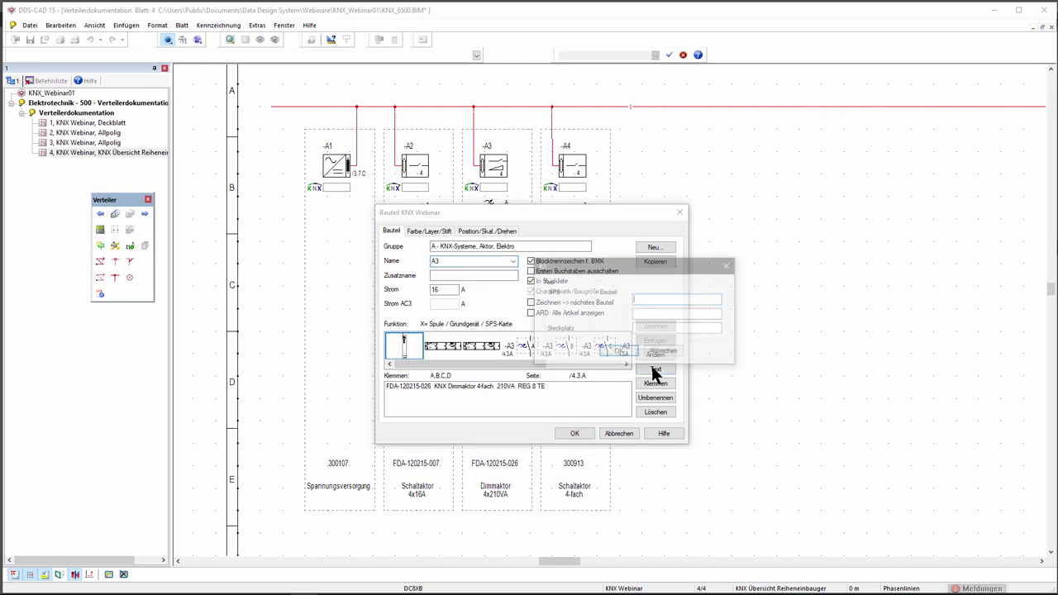
{"action": "type", "text": "1.1"}
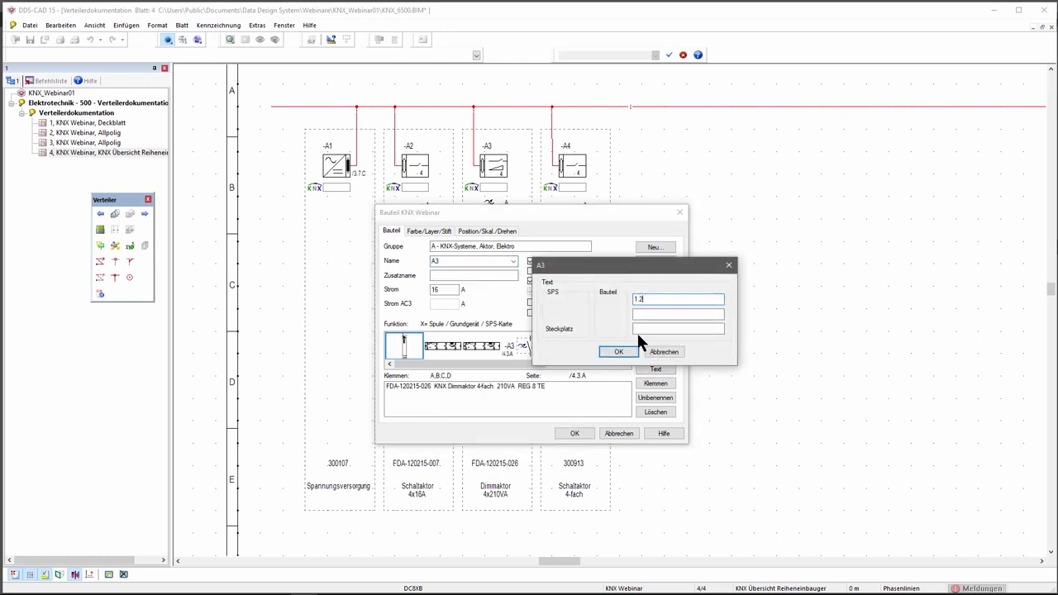
{"action": "type", "text": ".3"}
{"action": "left_click", "coordinate": [618, 348]}
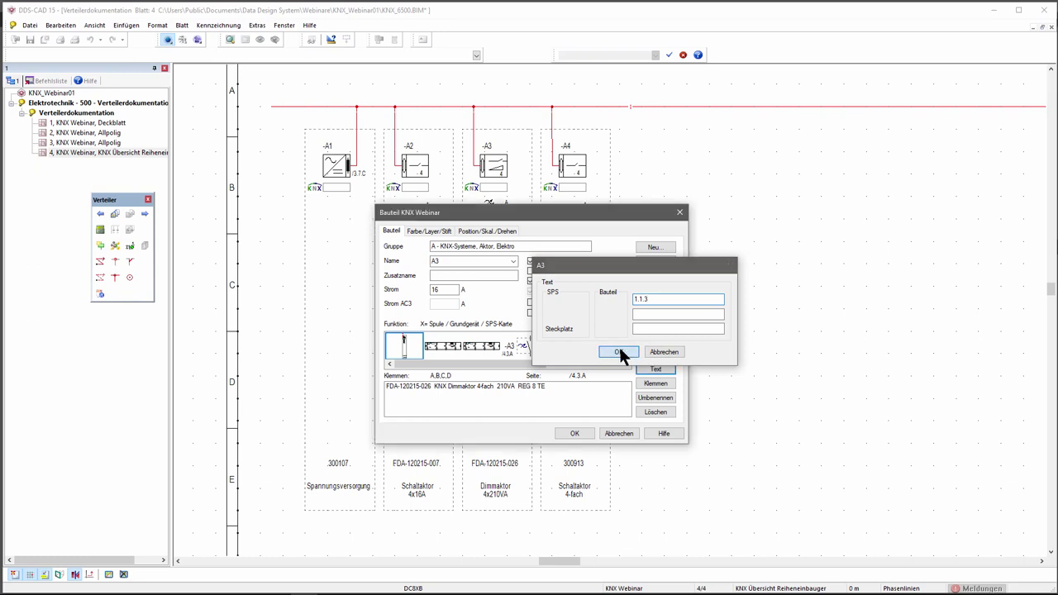
{"action": "left_click", "coordinate": [511, 260]}
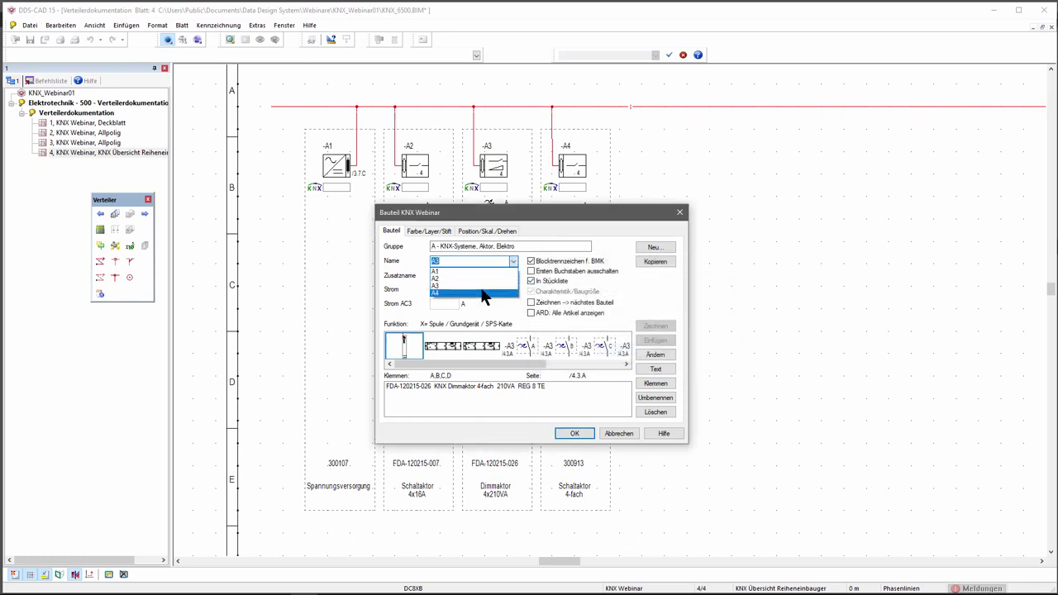
{"action": "left_click", "coordinate": [488, 295]}
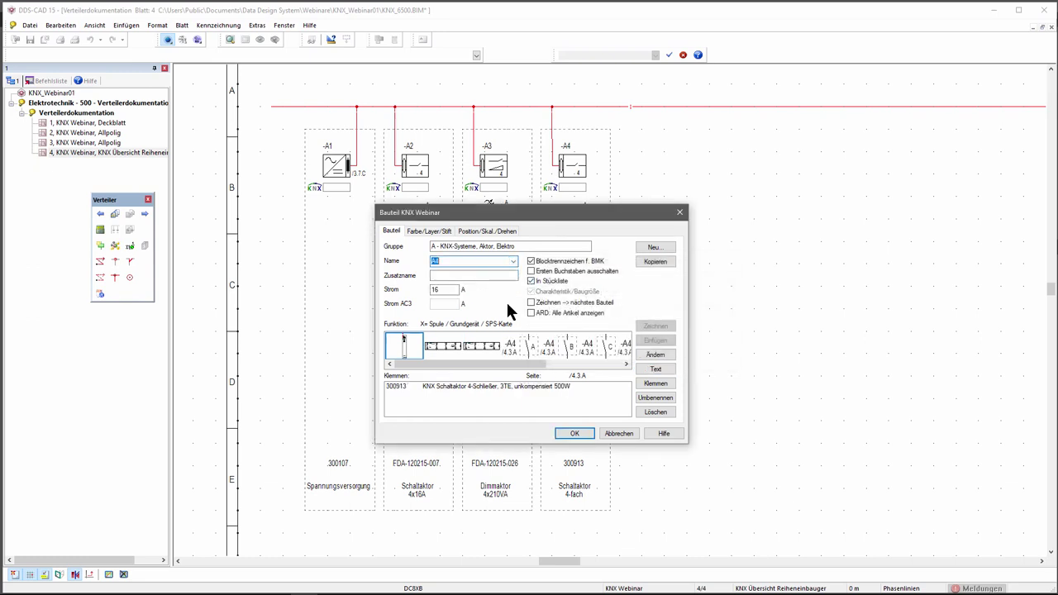
{"action": "left_click", "coordinate": [655, 369]}
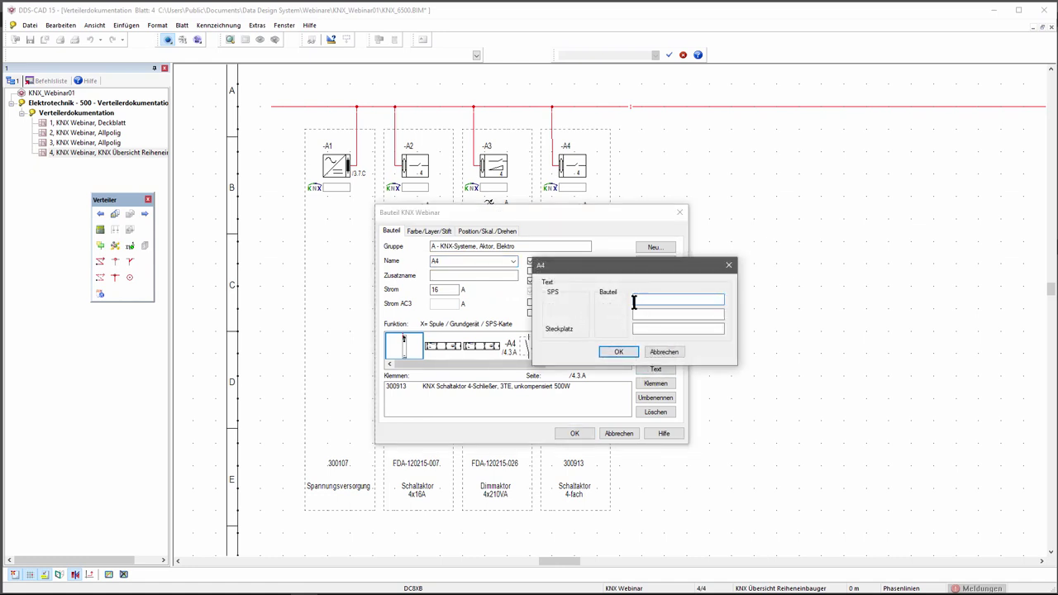
{"action": "type", "text": "1"}
{"action": "type", "text": ".1.4"}
{"action": "left_click", "coordinate": [628, 348]}
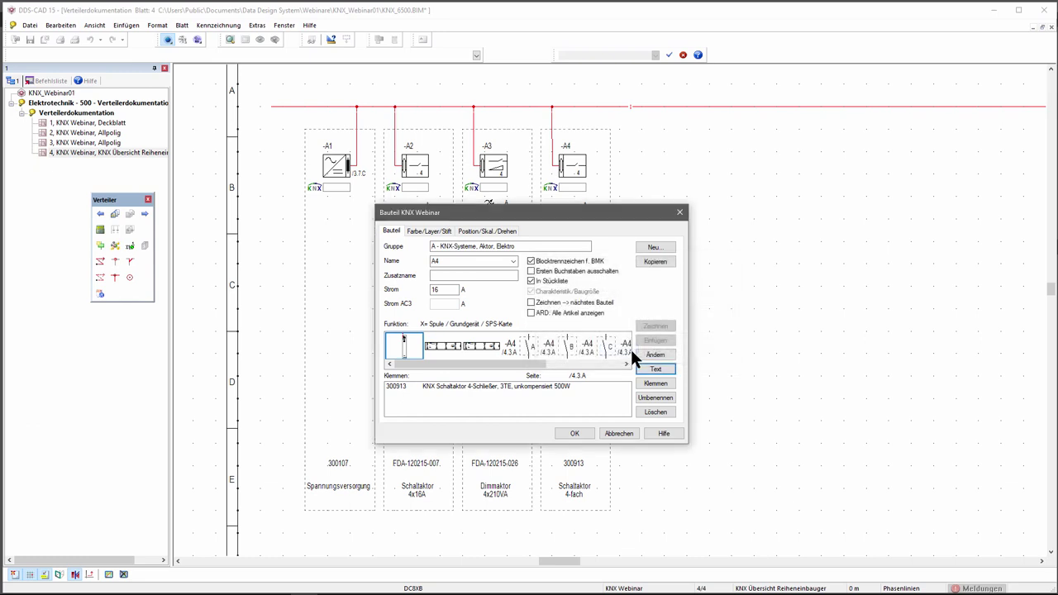
{"action": "left_click", "coordinate": [574, 433]}
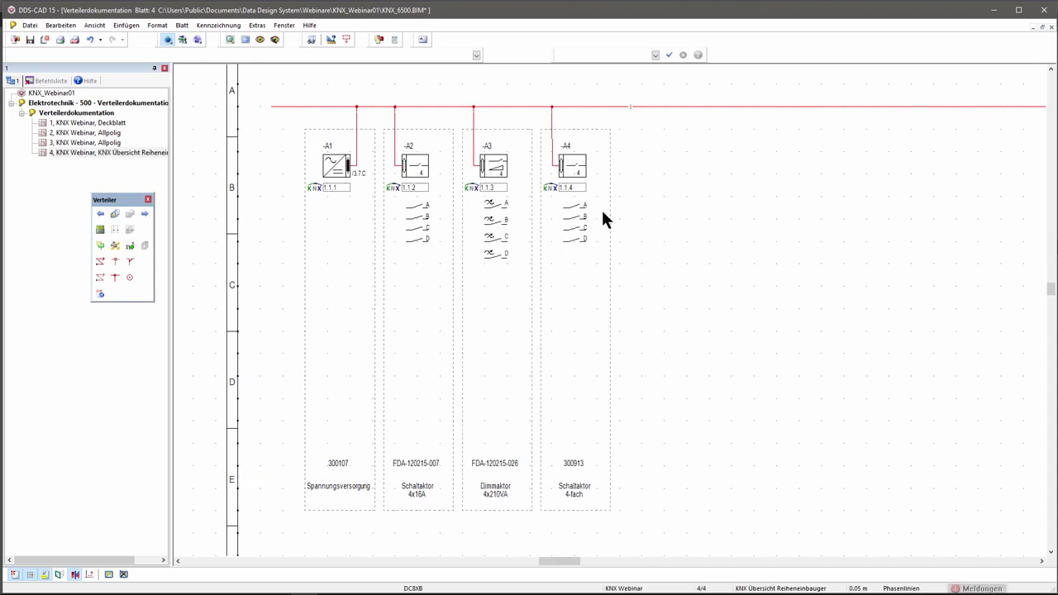
Link lighting circuit 4 to channel A of dimming actuator A3 (FDA-120215-026).
{"action": "left_click", "coordinate": [100, 233]}
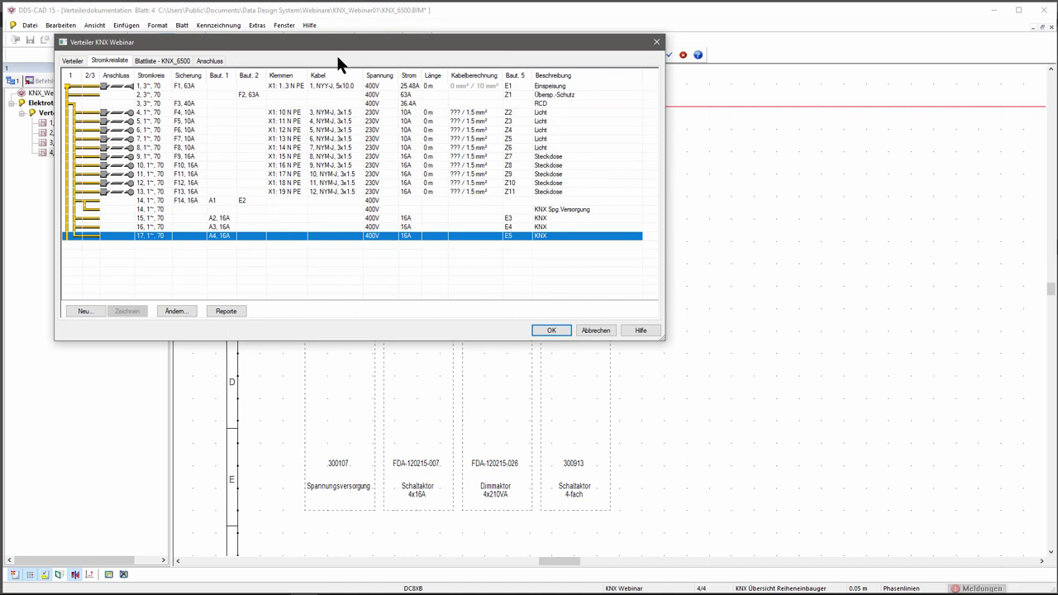
{"action": "left_click_drag", "start_coordinate": [354, 44], "coordinate": [520, 81]}
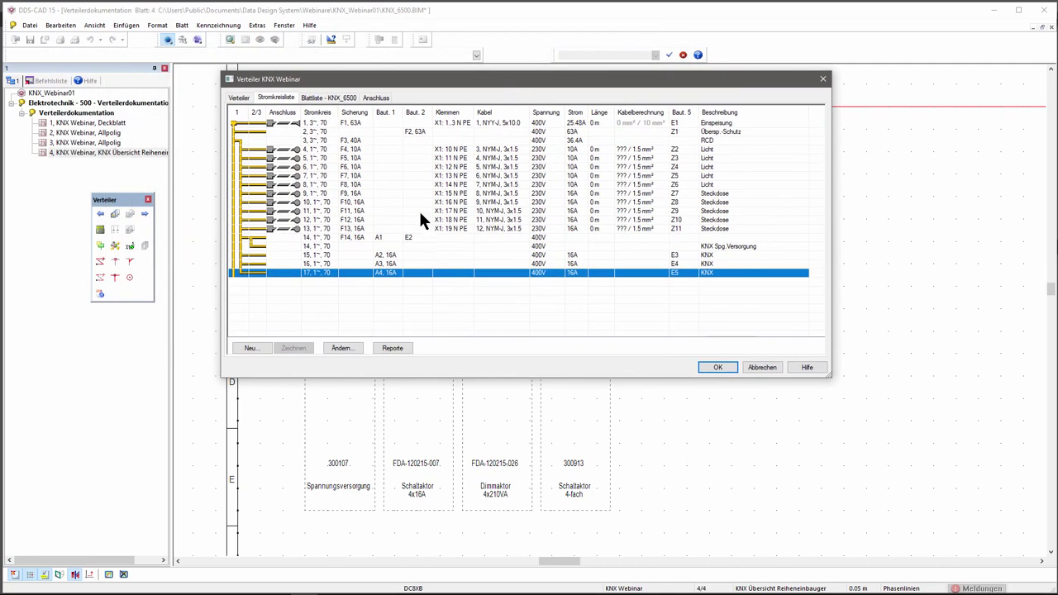
{"action": "left_click", "coordinate": [411, 146]}
{"action": "right_click", "coordinate": [415, 151]}
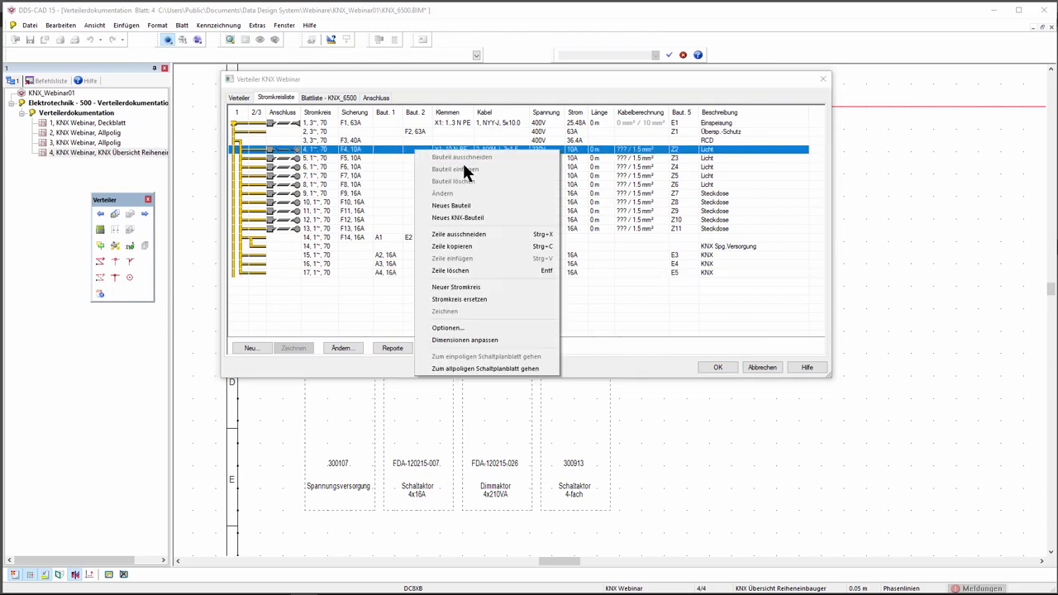
{"action": "left_click", "coordinate": [452, 217]}
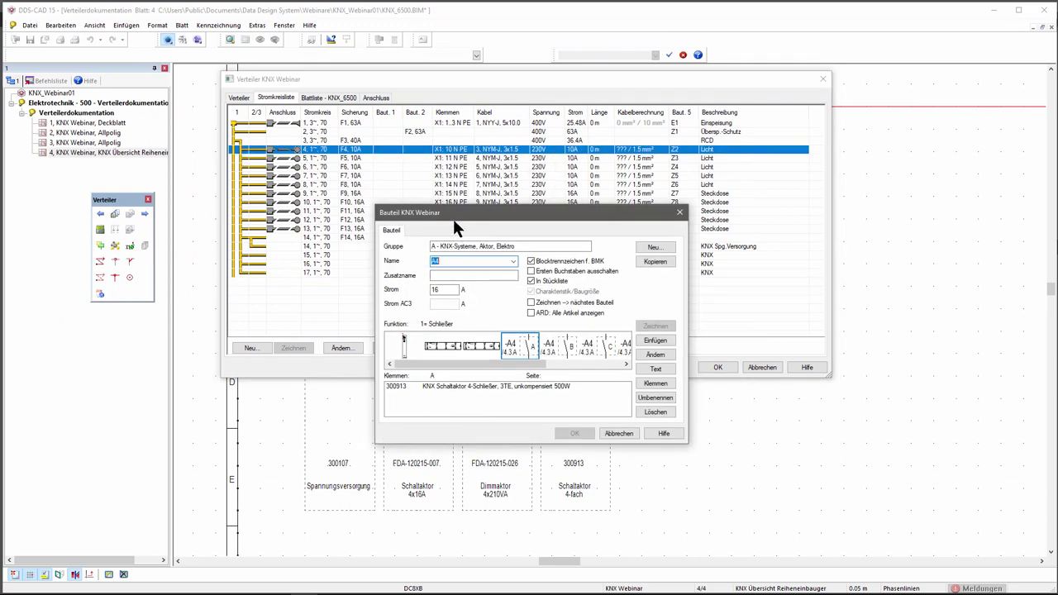
{"action": "left_click", "coordinate": [513, 261]}
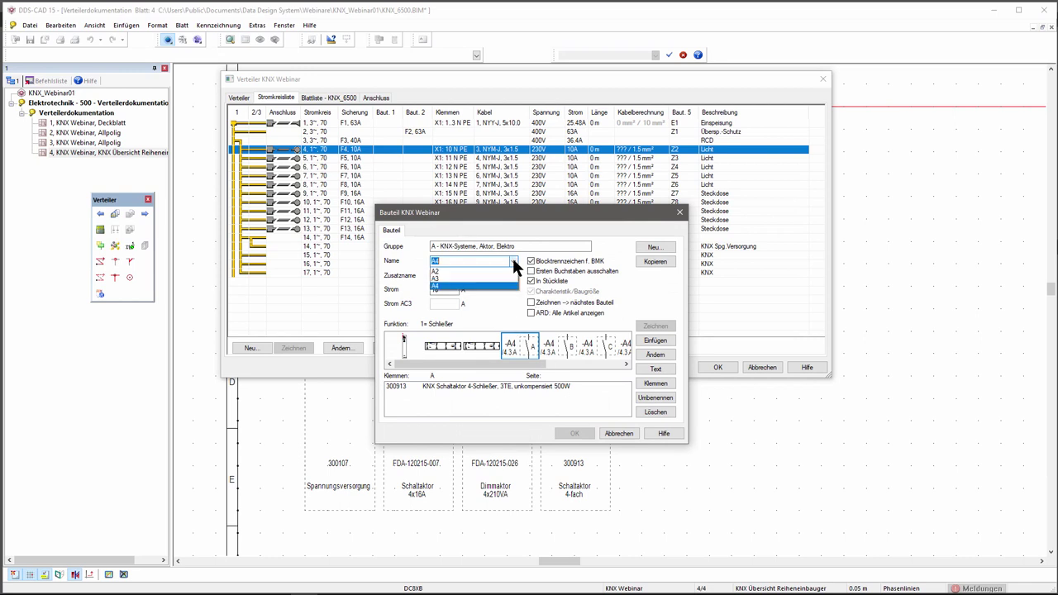
{"action": "left_click", "coordinate": [485, 286]}
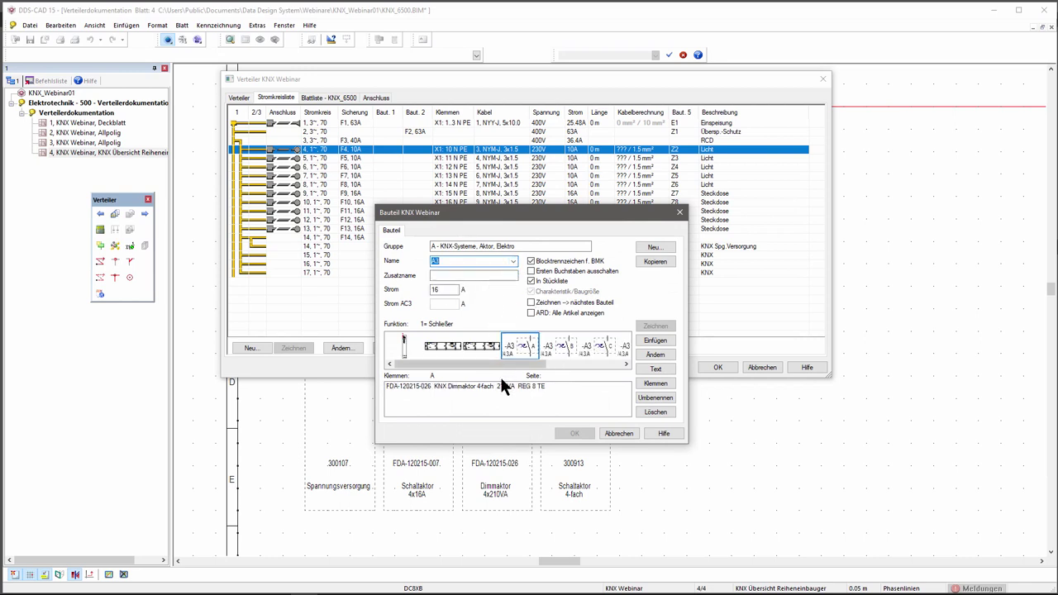
{"action": "left_click", "coordinate": [488, 386]}
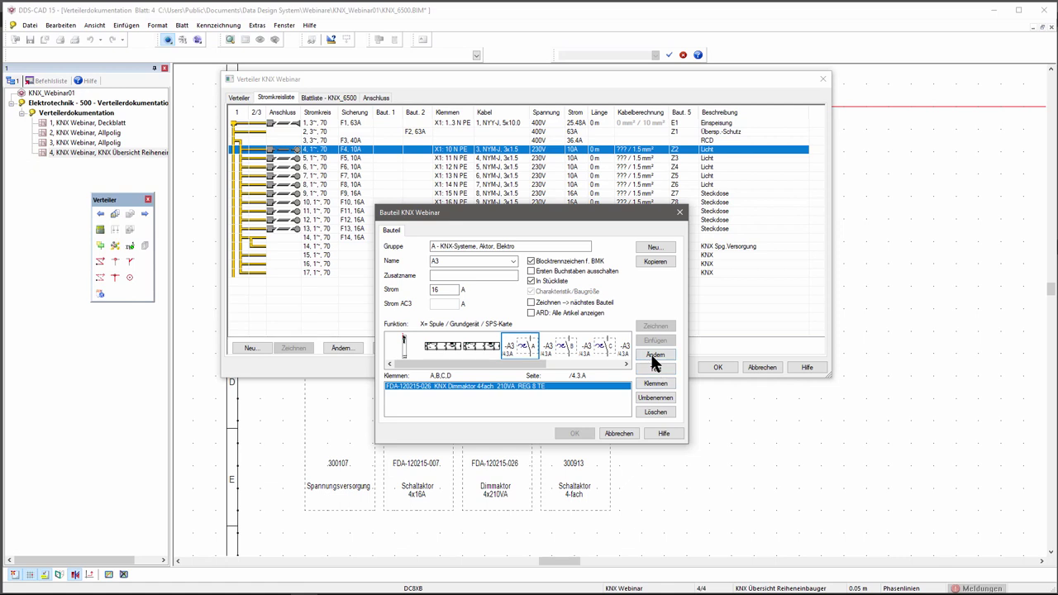
{"action": "left_click", "coordinate": [512, 348]}
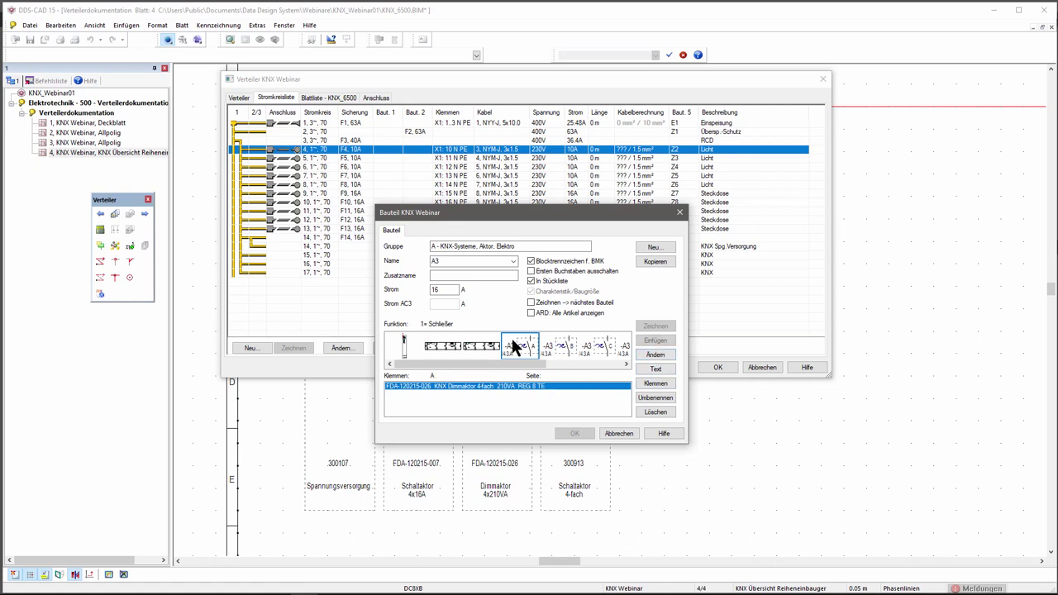
{"action": "left_click", "coordinate": [651, 339]}
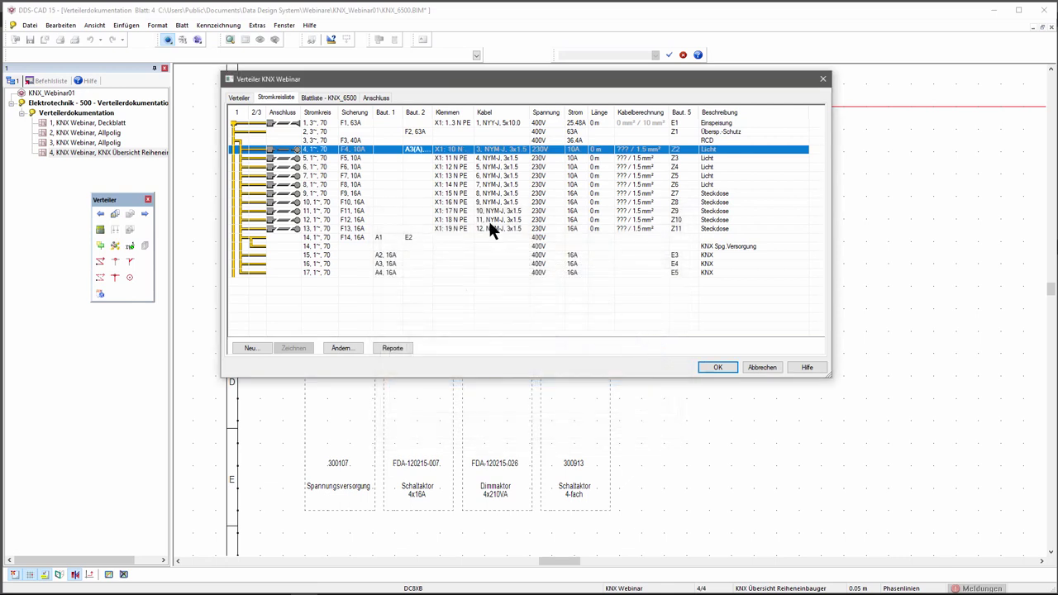
Link lighting circuit 8 to contact B of switch actuator A2 and confirm the circuit list.
{"action": "left_click", "coordinate": [415, 186]}
{"action": "right_click", "coordinate": [415, 185]}
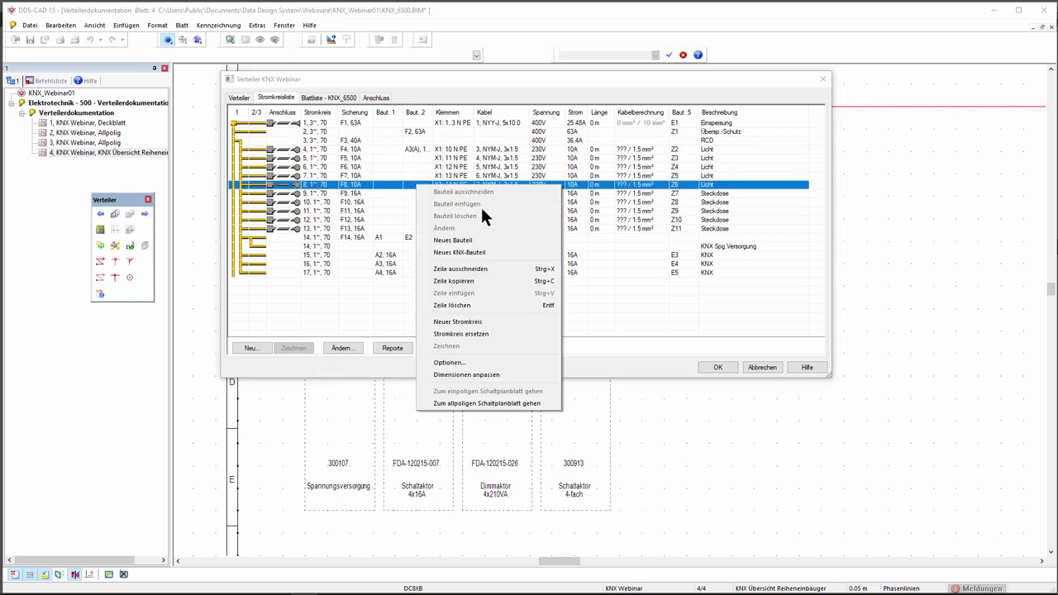
{"action": "left_click", "coordinate": [482, 252]}
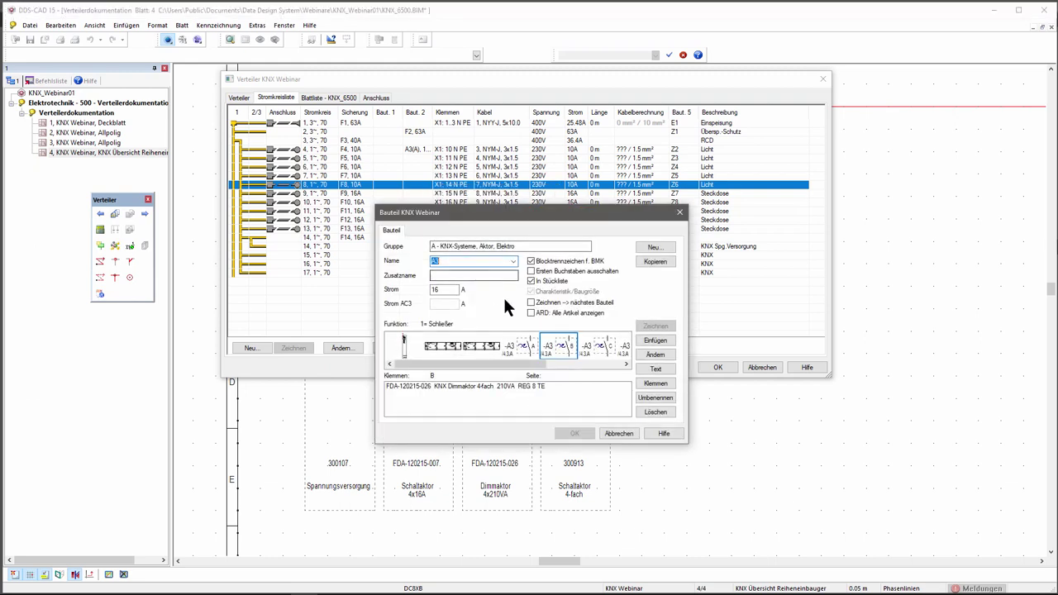
{"action": "left_click", "coordinate": [513, 260]}
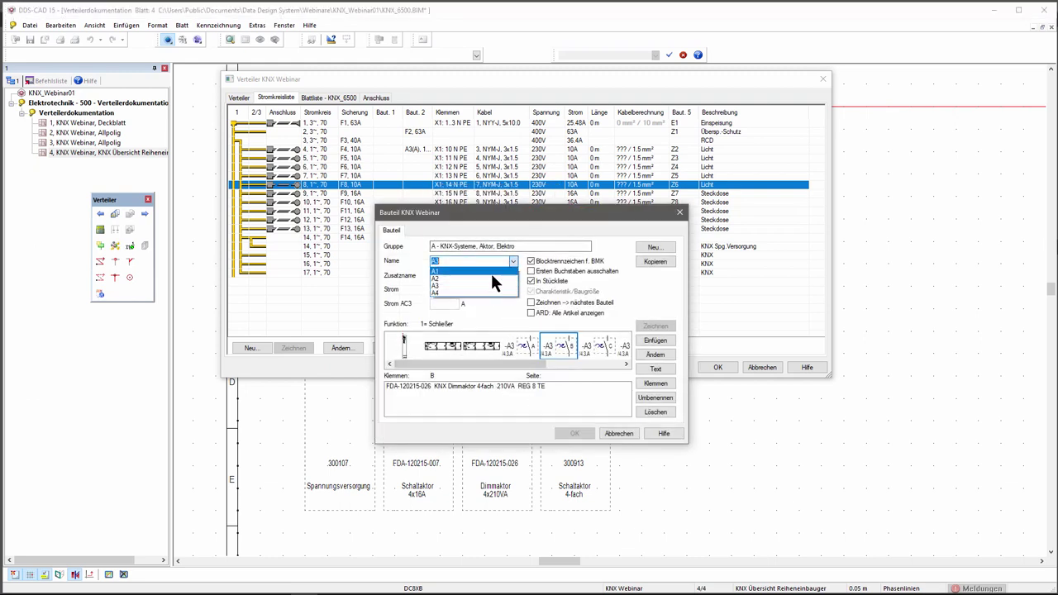
{"action": "left_click", "coordinate": [488, 279]}
{"action": "left_click", "coordinate": [530, 386]}
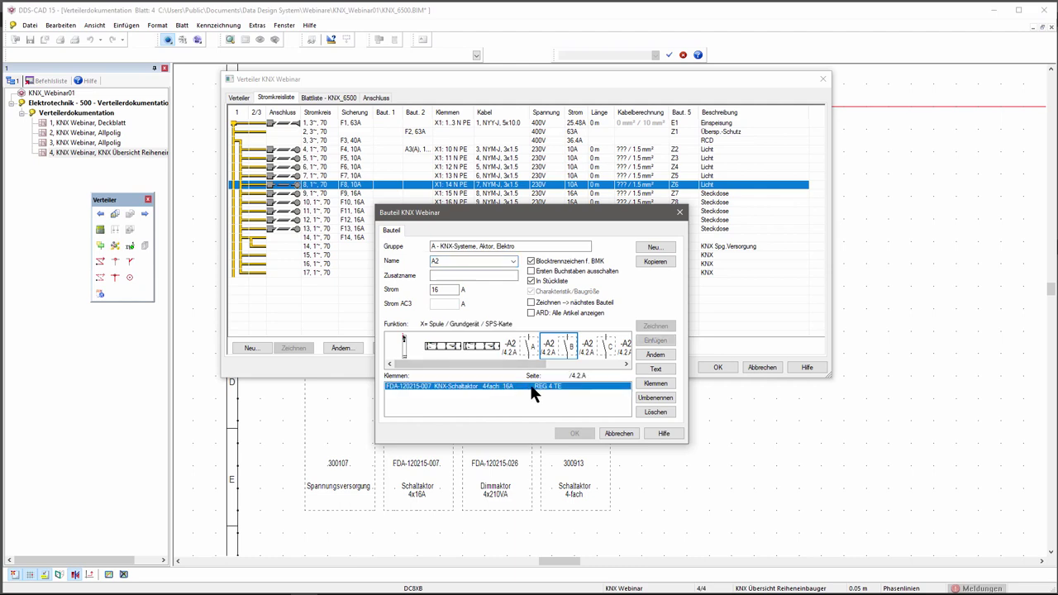
{"action": "left_click", "coordinate": [570, 352]}
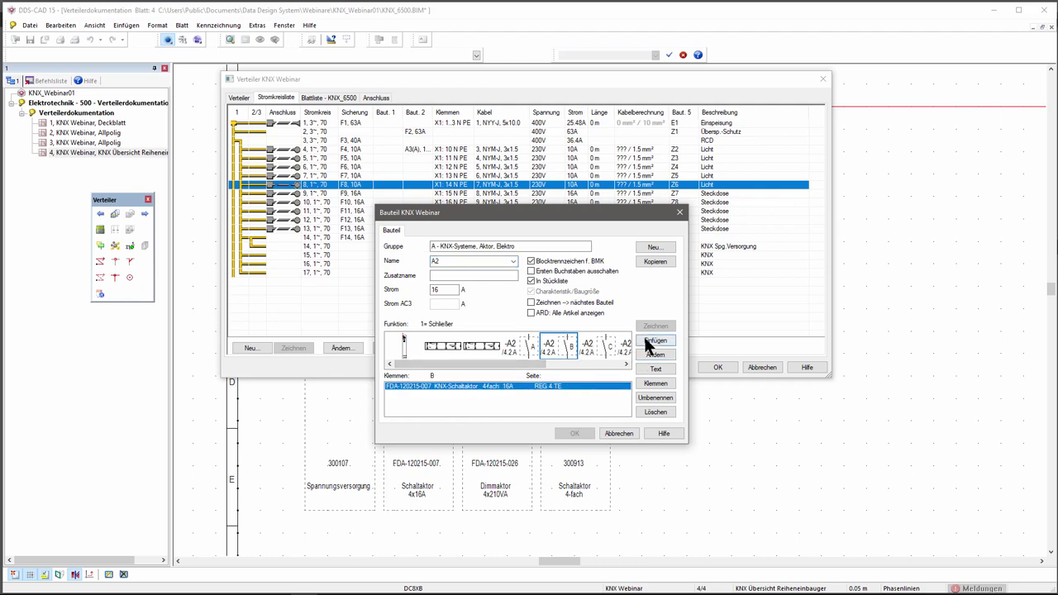
{"action": "left_click", "coordinate": [655, 341]}
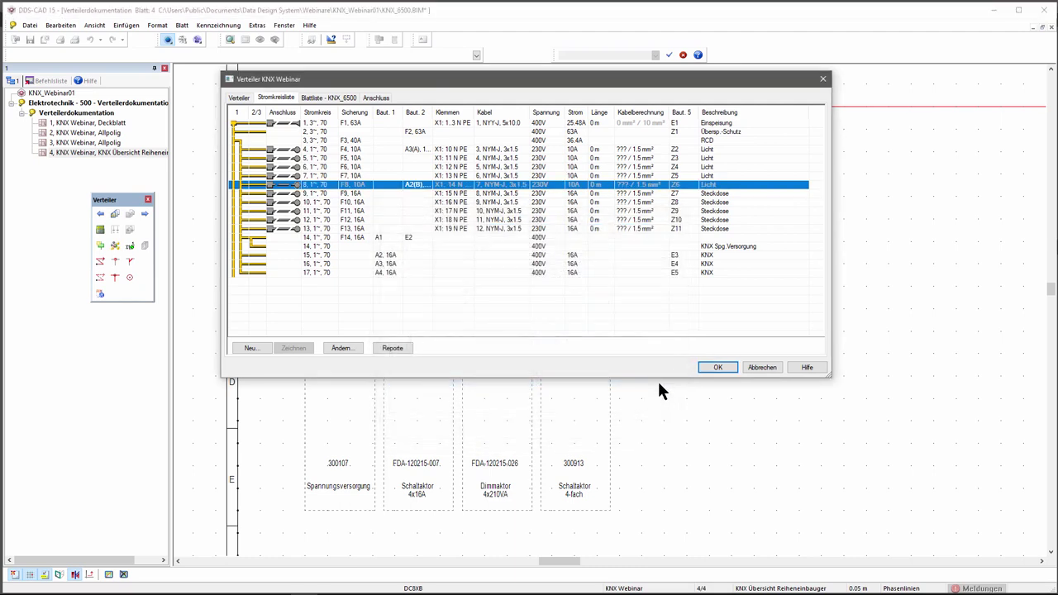
{"action": "left_click", "coordinate": [714, 366]}
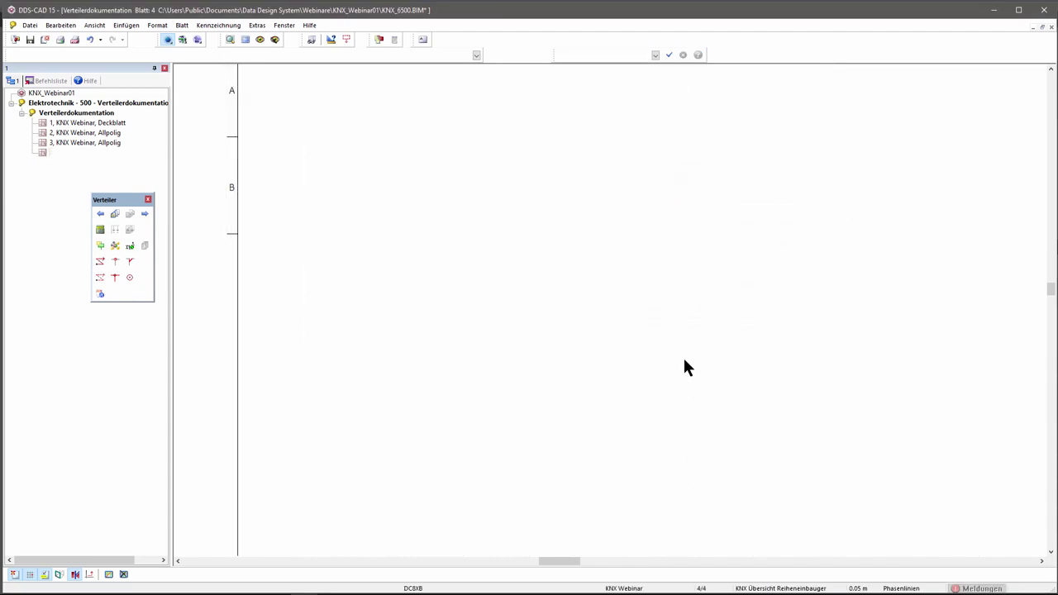
Redraw the distribution board diagrams with the Zeichnen command.
{"action": "left_click", "coordinate": [102, 212]}
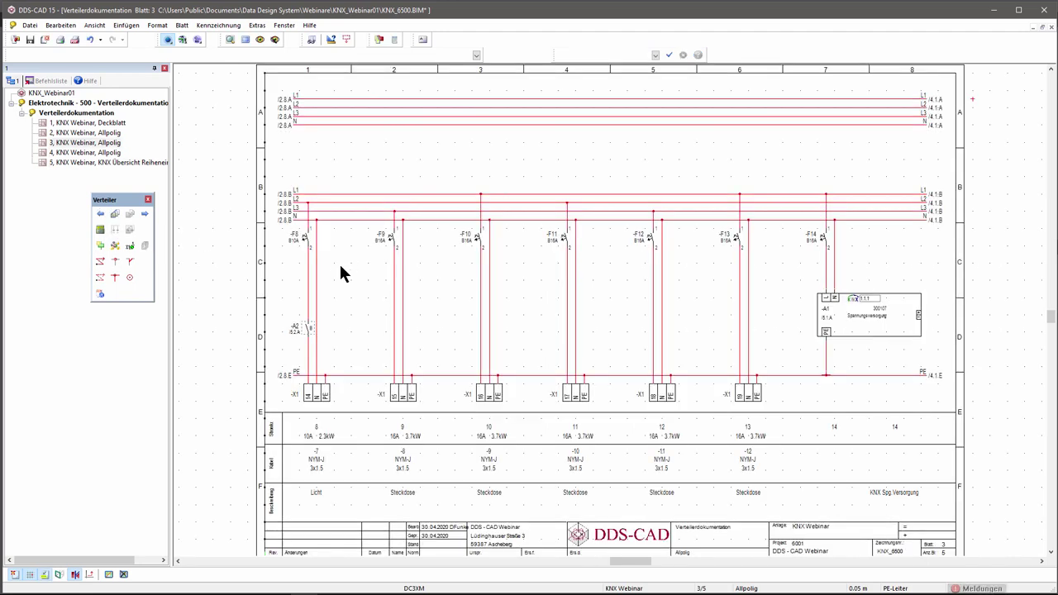
{"action": "scroll", "coordinate": [316, 331], "scroll_direction": "up", "scroll_amount": 2}
{"action": "scroll", "coordinate": [306, 338], "scroll_direction": "up", "scroll_amount": 2}
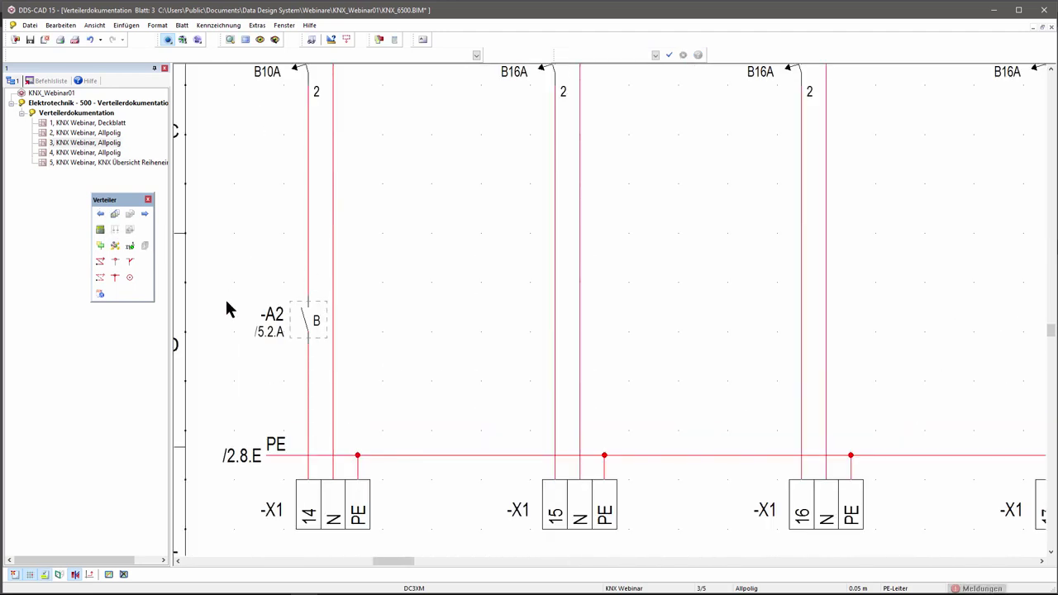
{"action": "scroll", "coordinate": [289, 309], "scroll_direction": "down", "scroll_amount": 1}
Step from sheet 2 through to the sheet 5 KNX overview.
{"action": "left_click", "coordinate": [106, 223]}
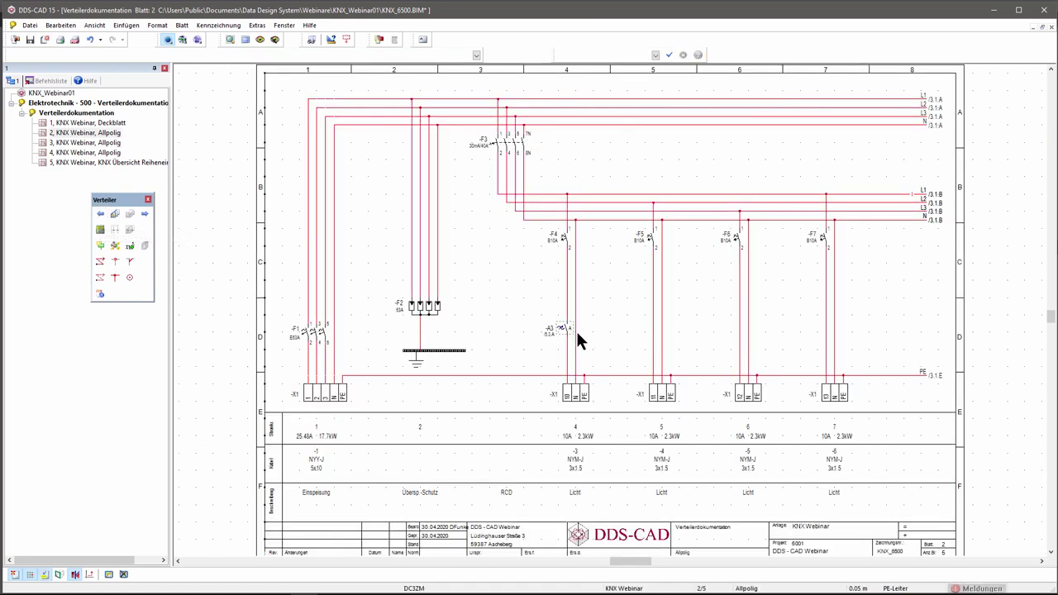
{"action": "scroll", "coordinate": [576, 331], "scroll_direction": "up", "scroll_amount": 2}
{"action": "scroll", "coordinate": [568, 330], "scroll_direction": "up", "scroll_amount": 1}
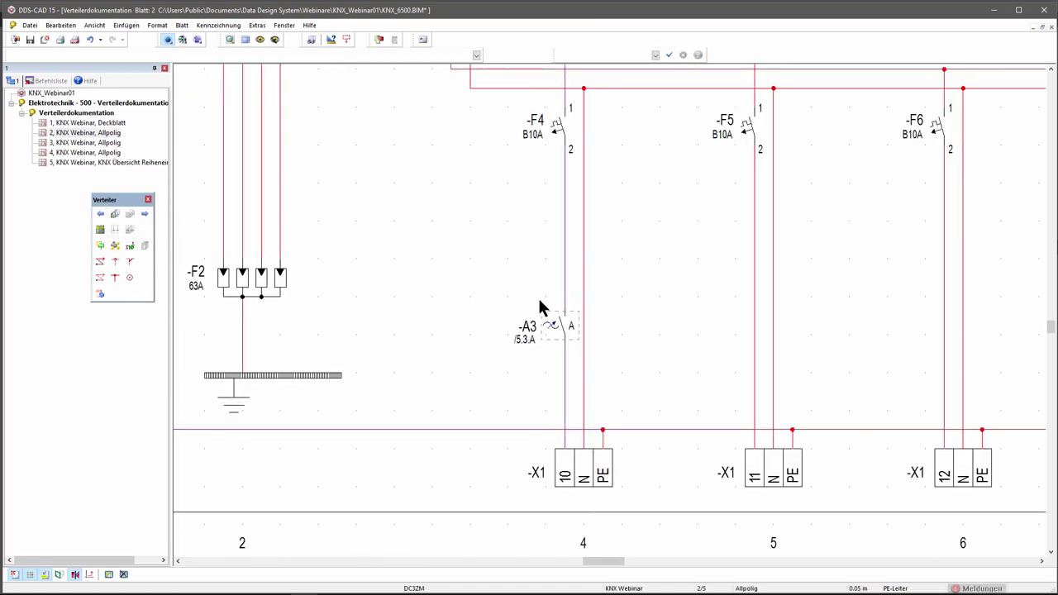
{"action": "scroll", "coordinate": [497, 191], "scroll_direction": "down", "scroll_amount": 2}
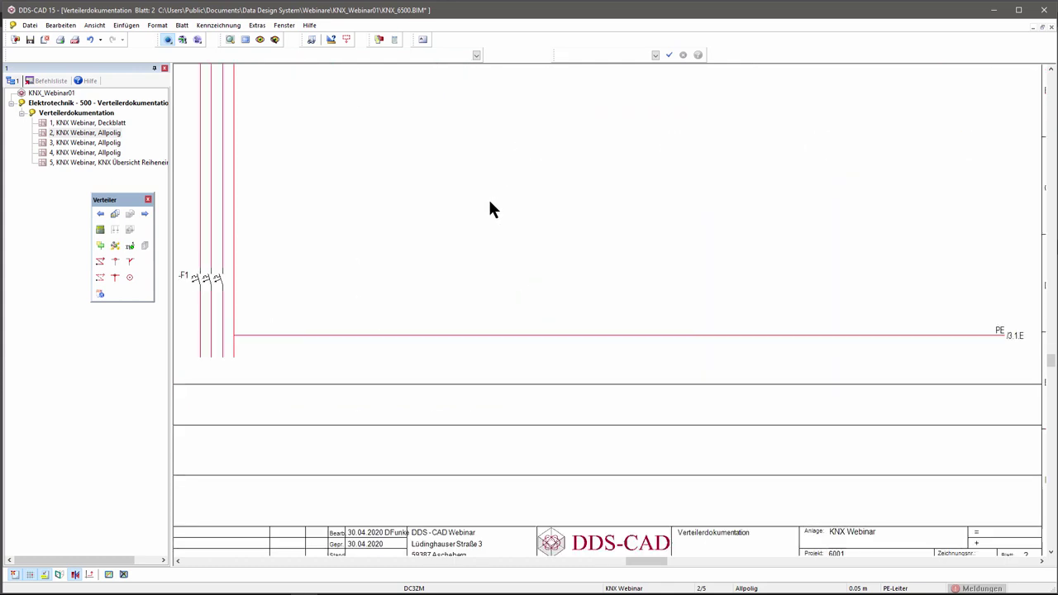
{"action": "left_click", "coordinate": [145, 213]}
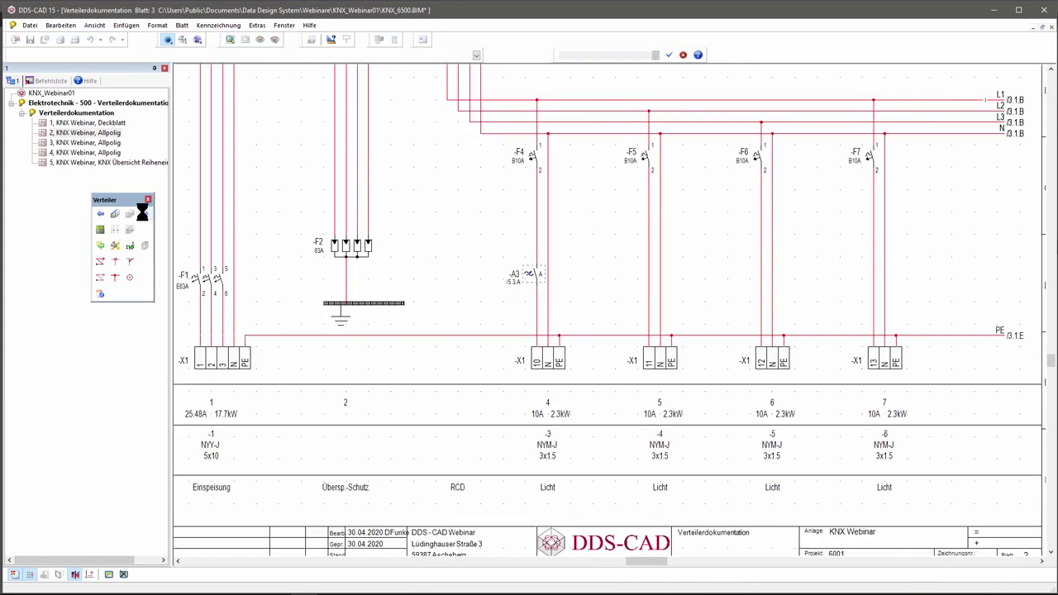
{"action": "left_click", "coordinate": [144, 213]}
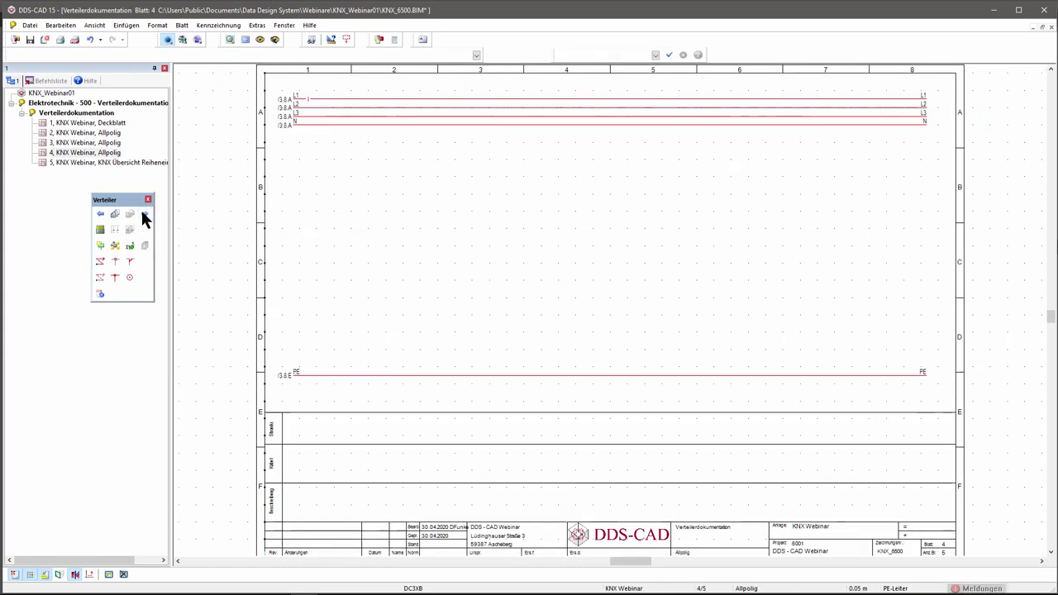
{"action": "left_click", "coordinate": [145, 213]}
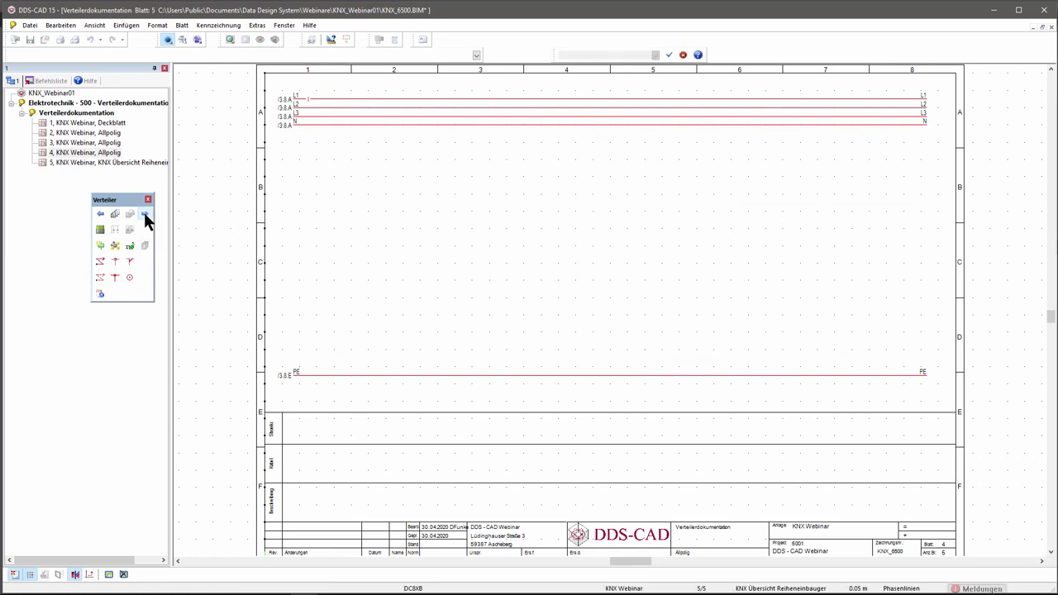
{"action": "scroll", "coordinate": [421, 211], "scroll_direction": "up", "scroll_amount": 2}
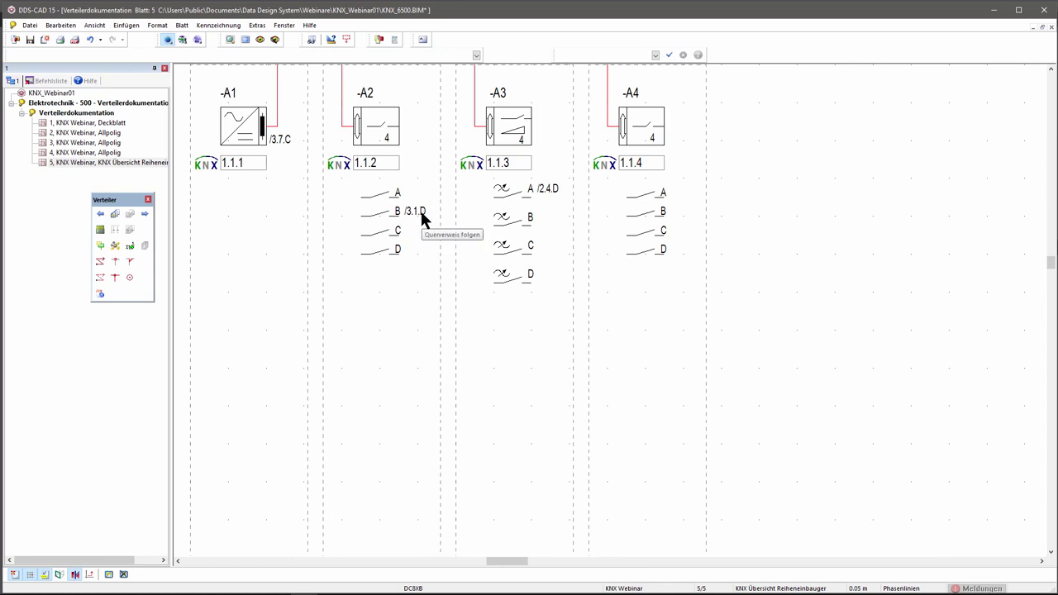
Jump via the /3.1.D cross-reference beside -A2 contact B to sheet 3.
{"action": "key", "text": "ctrl+a"}
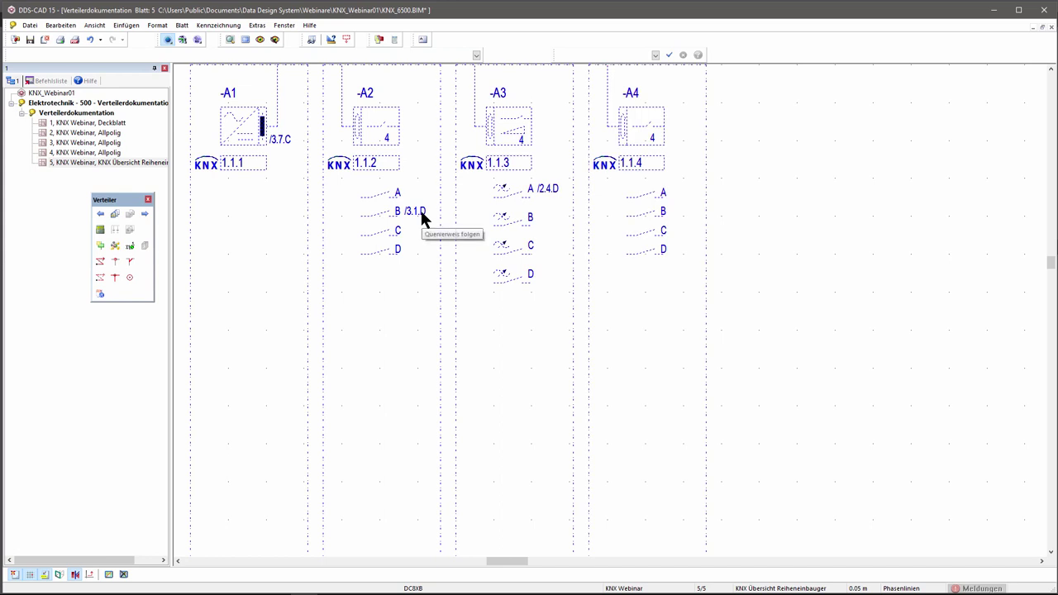
{"action": "double_click", "coordinate": [421, 212]}
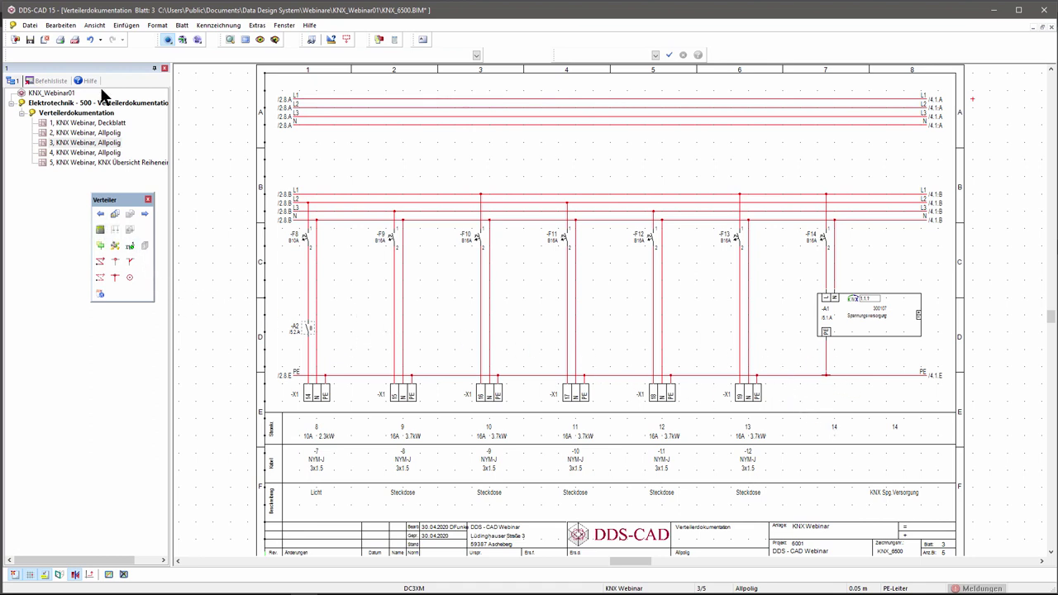
Create the Schrankaufbau layout and place panel AF-020327-008, 900mm 6-row, at the origin.
{"action": "left_click", "coordinate": [183, 39]}
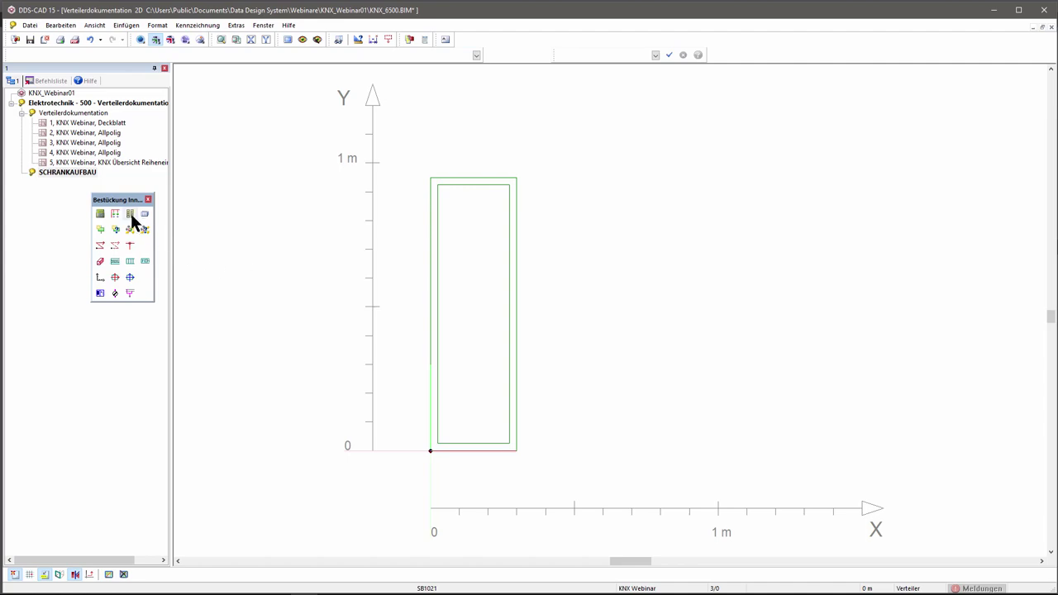
{"action": "left_click", "coordinate": [131, 214]}
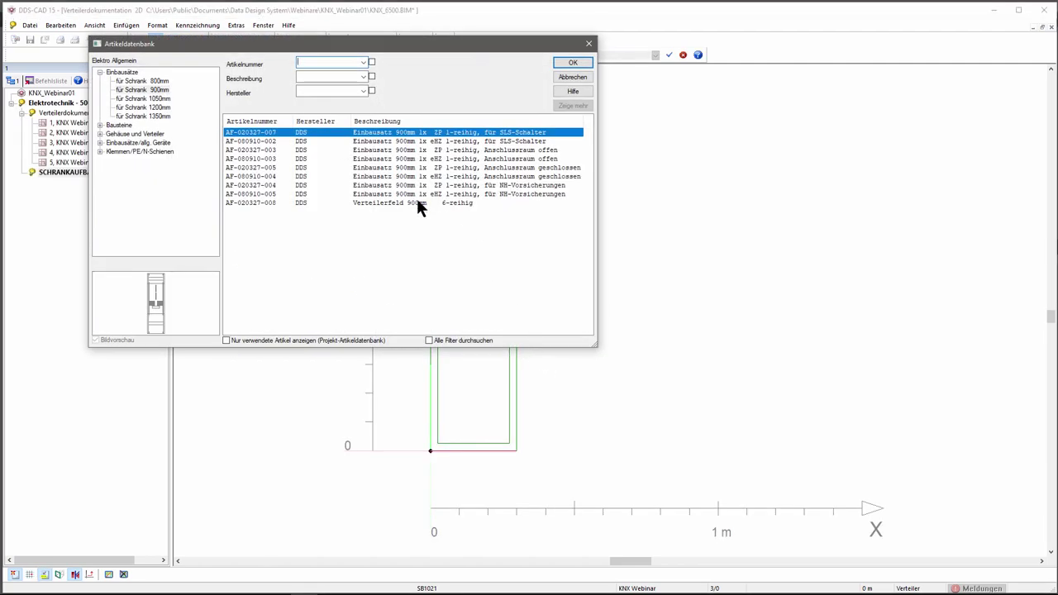
{"action": "left_click", "coordinate": [418, 203]}
{"action": "left_click", "coordinate": [571, 64]}
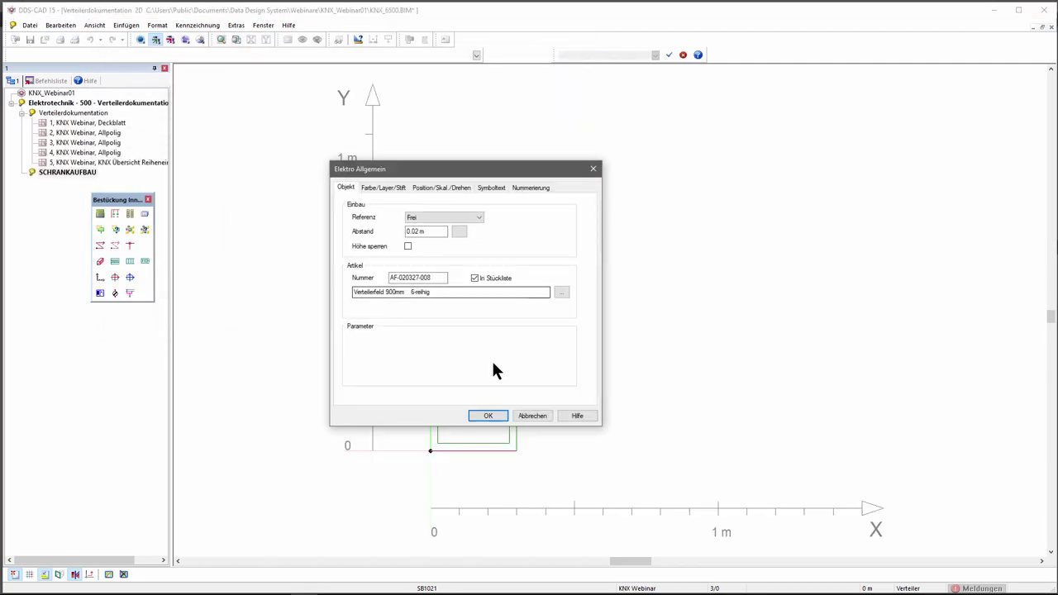
{"action": "left_click", "coordinate": [489, 415]}
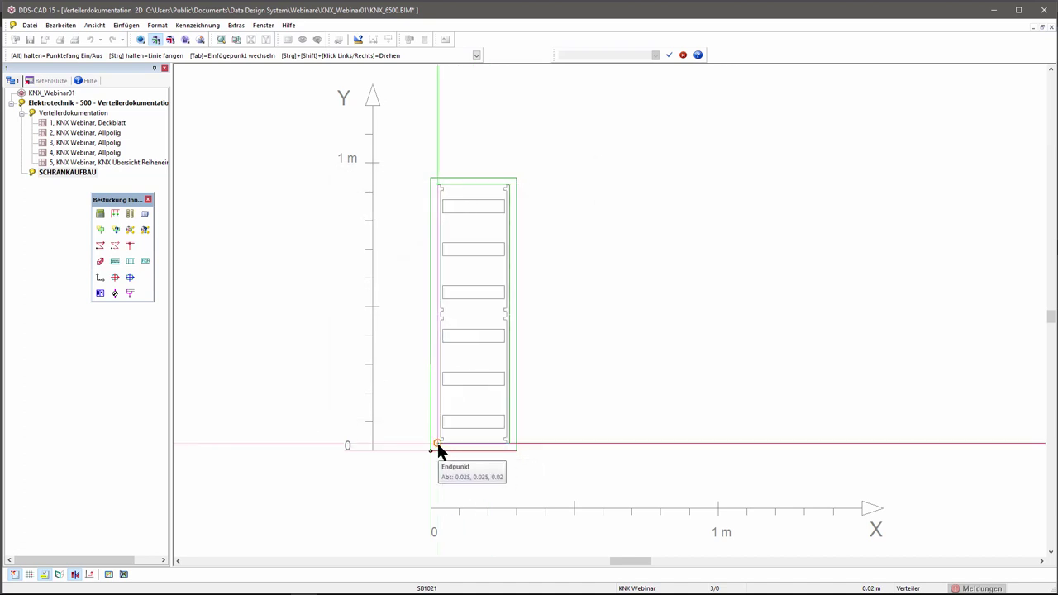
{"action": "left_click", "coordinate": [437, 451]}
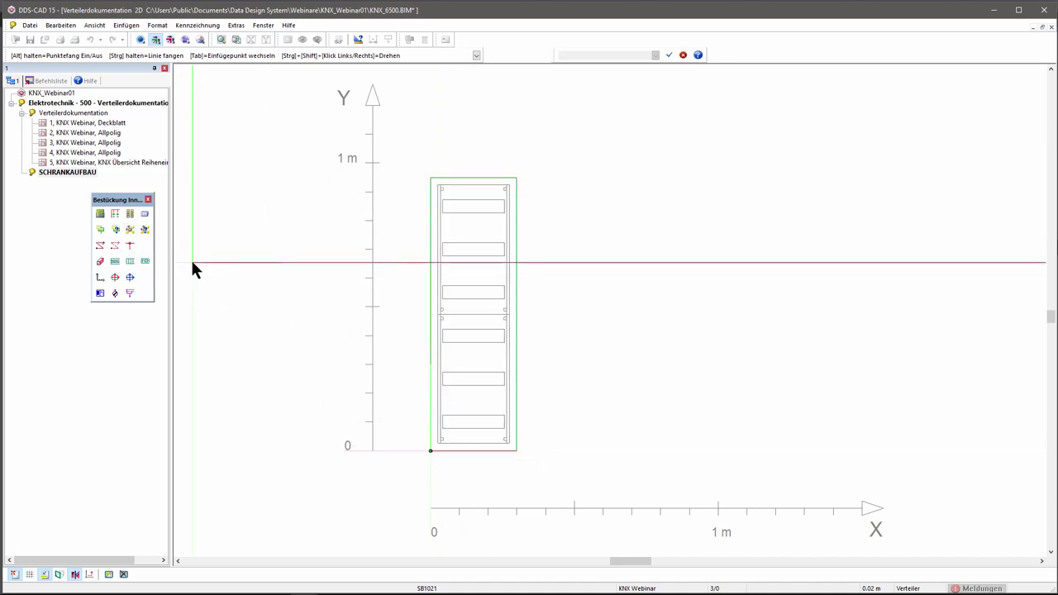
Lay out circuits from F1 onward into the top three mounting rows of the panel.
{"action": "key", "text": "Escape"}
{"action": "left_click", "coordinate": [116, 215]}
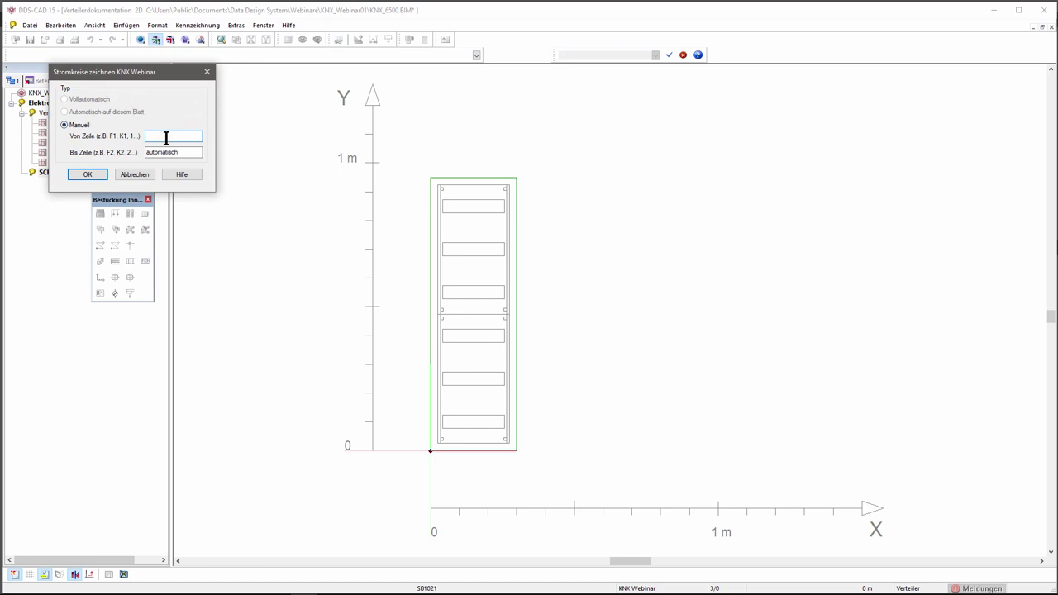
{"action": "type", "text": "f1"}
{"action": "left_click", "coordinate": [88, 174]}
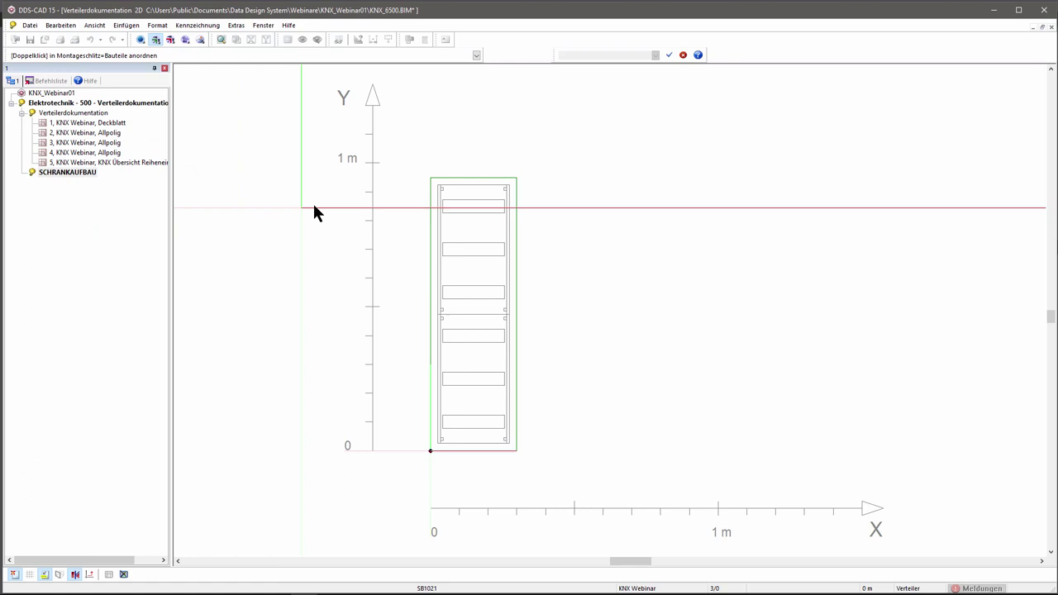
{"action": "double_click", "coordinate": [448, 206]}
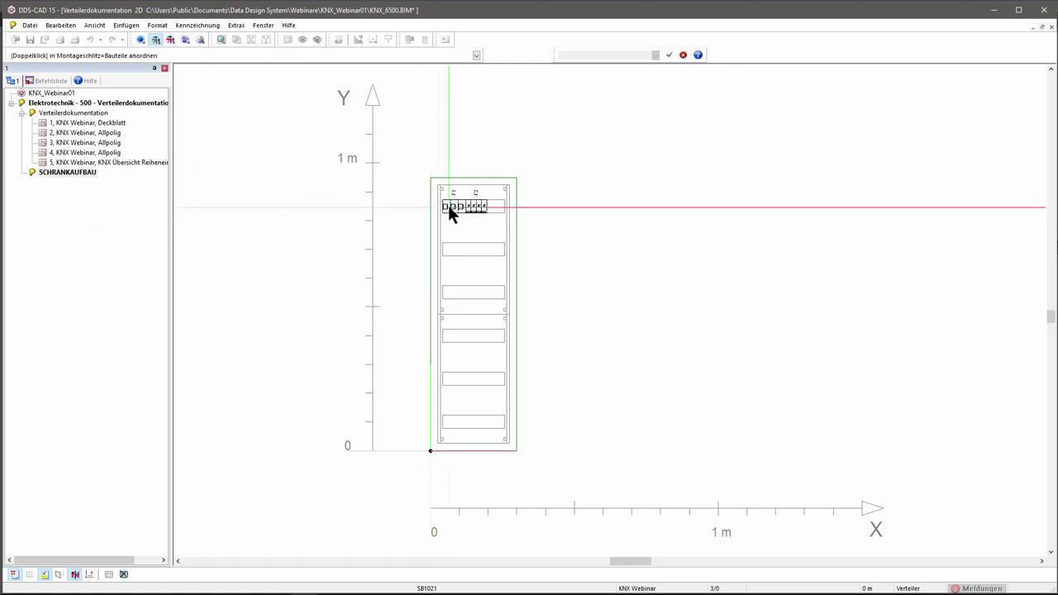
{"action": "double_click", "coordinate": [456, 249]}
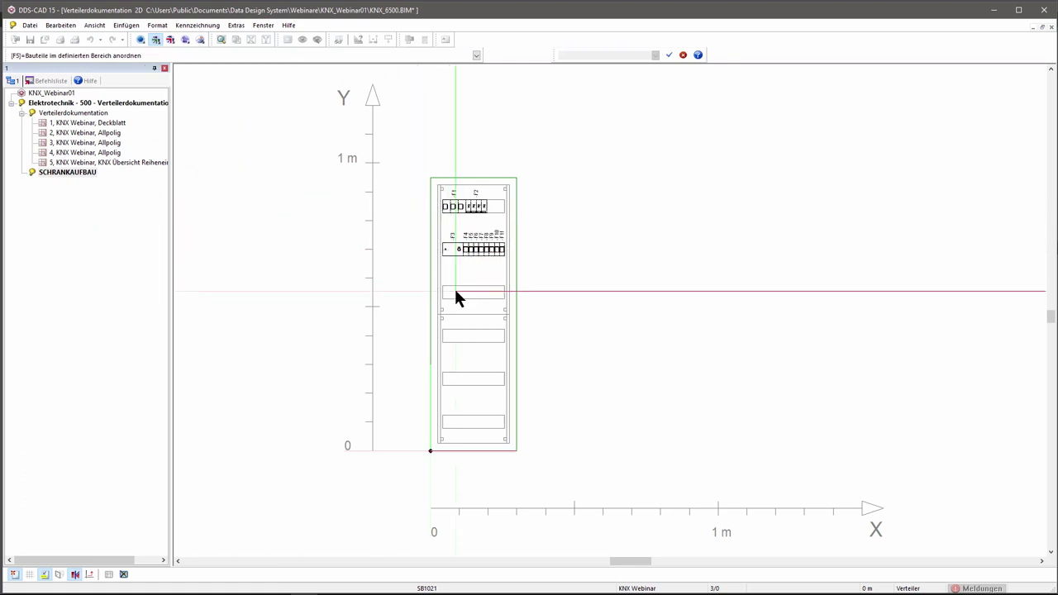
{"action": "double_click", "coordinate": [456, 293]}
Move breakers F8–F11 down to the third rail beside F12–F14.
{"action": "scroll", "coordinate": [499, 277], "scroll_direction": "up", "scroll_amount": 2}
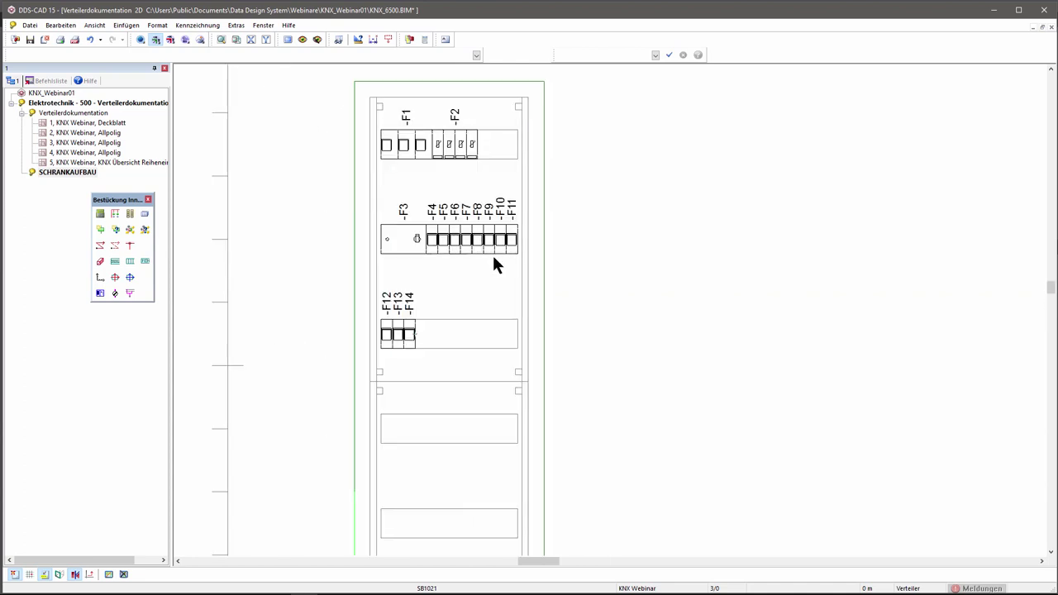
{"action": "scroll", "coordinate": [455, 277], "scroll_direction": "up", "scroll_amount": 1}
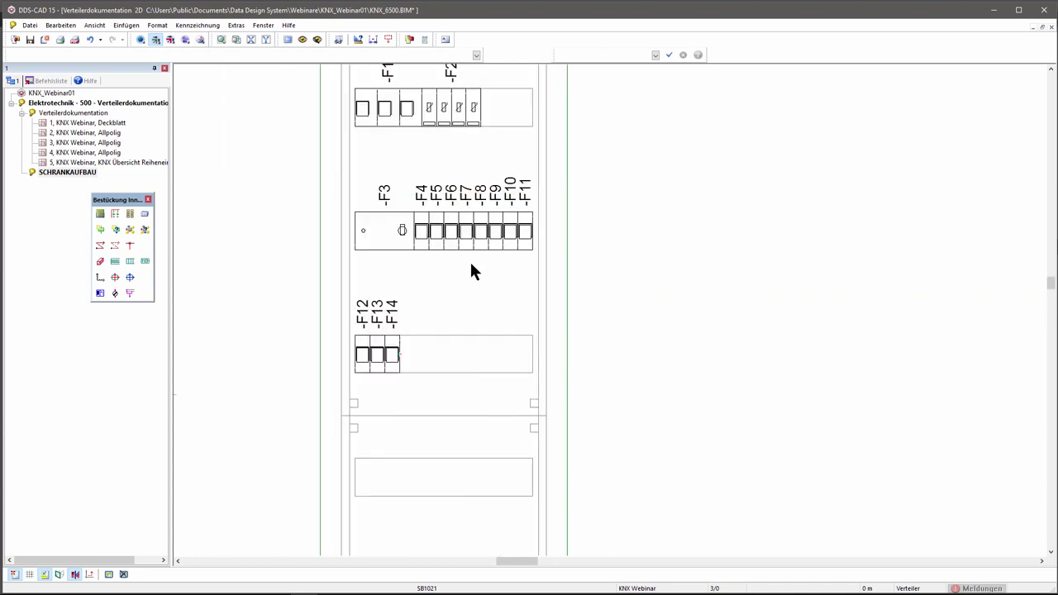
{"action": "left_click_drag", "start_coordinate": [468, 267], "coordinate": [546, 172]}
{"action": "left_click", "coordinate": [473, 239]}
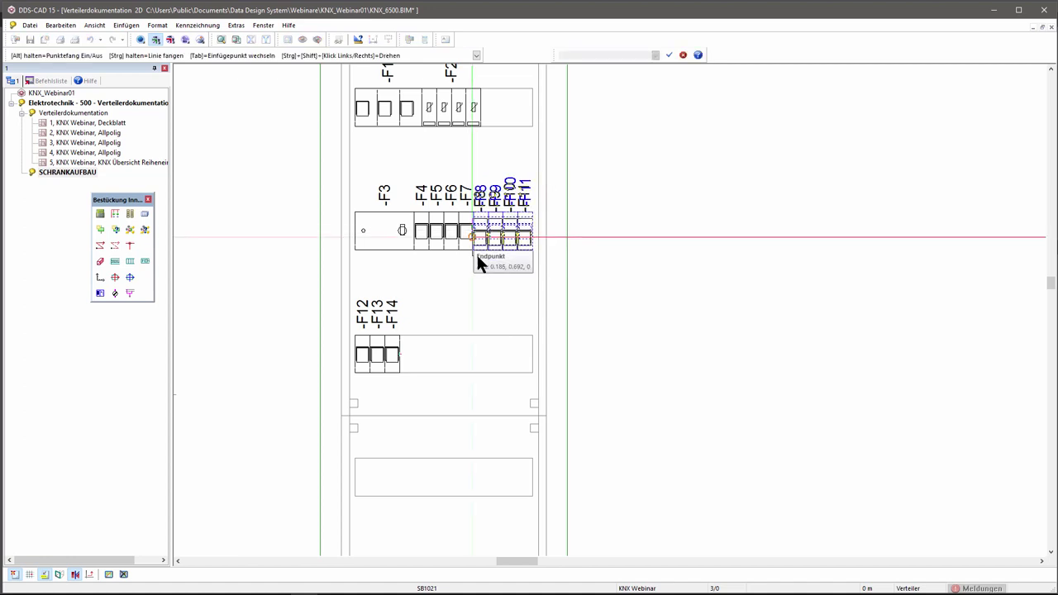
{"action": "left_click", "coordinate": [474, 355]}
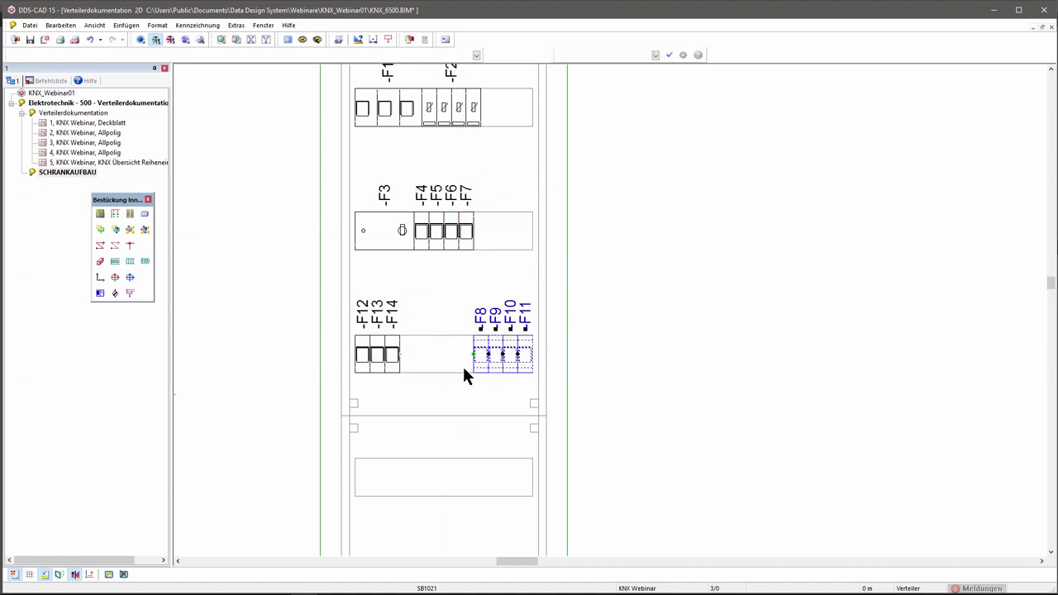
{"action": "left_click", "coordinate": [445, 385]}
{"action": "scroll", "coordinate": [444, 371], "scroll_direction": "down", "scroll_amount": 2}
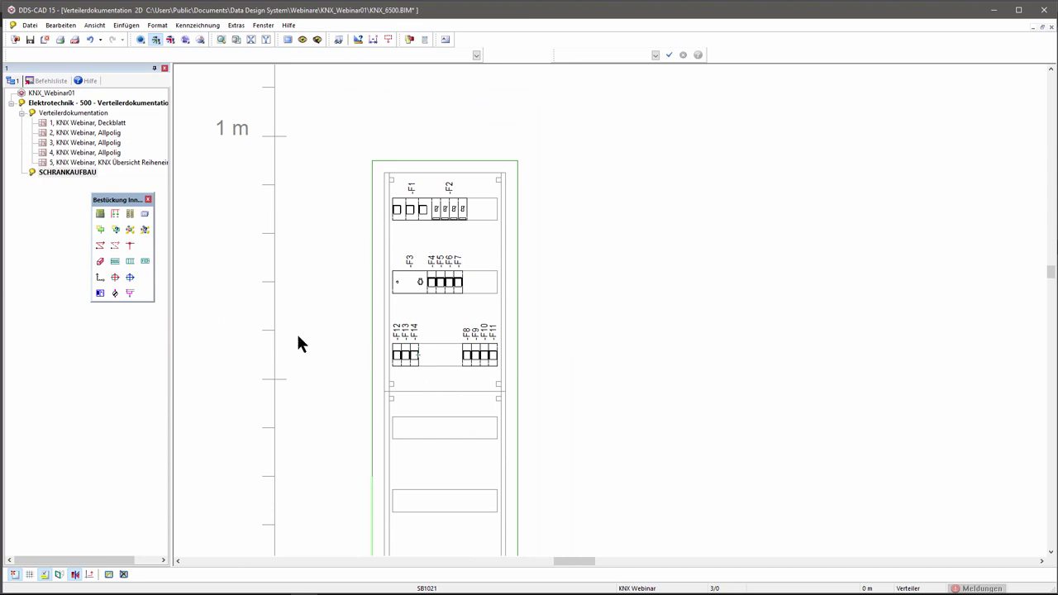
Place KNX device -A1 on its rail in the cabinet layout.
{"action": "left_click", "coordinate": [129, 230]}
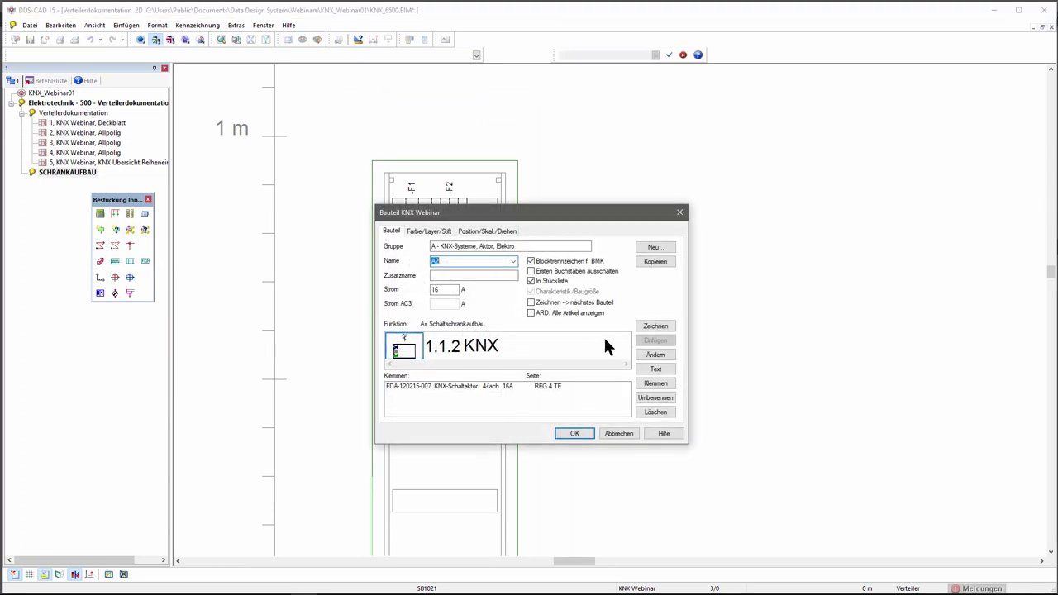
{"action": "left_click", "coordinate": [513, 261]}
{"action": "left_click", "coordinate": [491, 272]}
{"action": "left_click", "coordinate": [654, 340]}
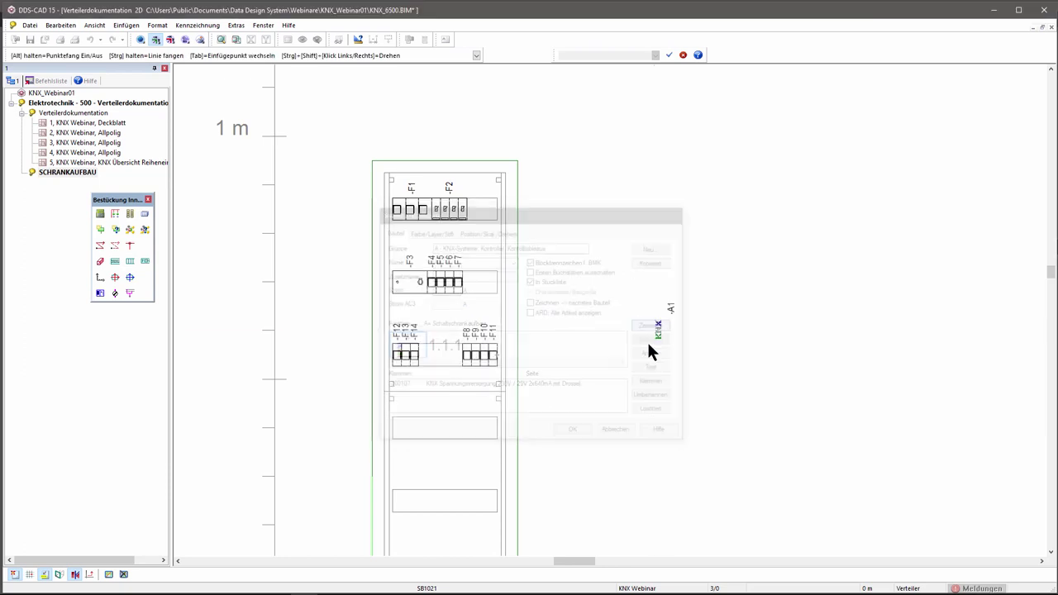
{"action": "left_click", "coordinate": [388, 425]}
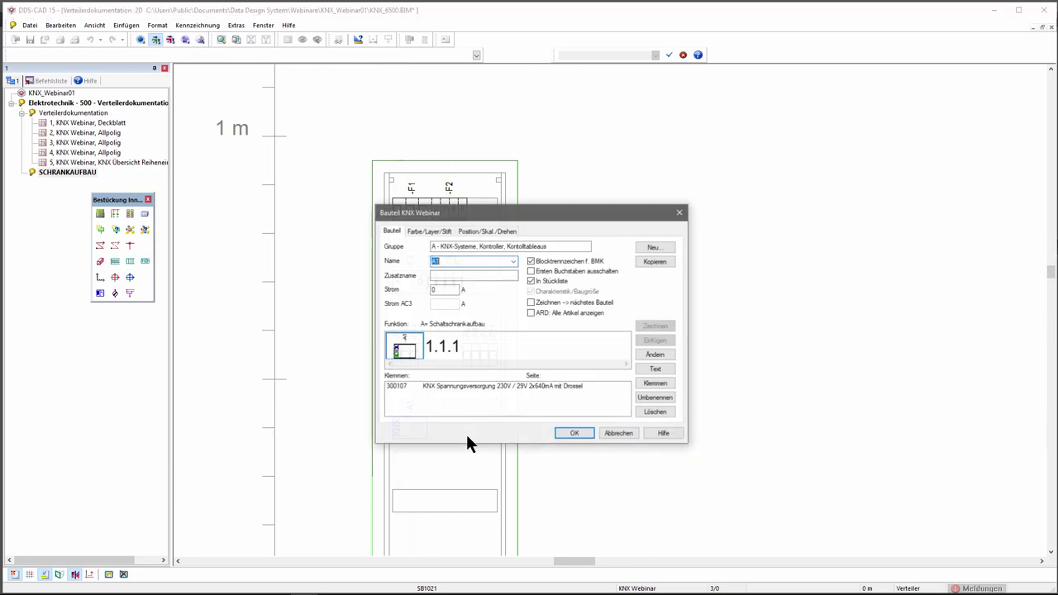
Add KNX devices -A2 and -A3 side by side on the lower rail.
{"action": "left_click", "coordinate": [513, 261]}
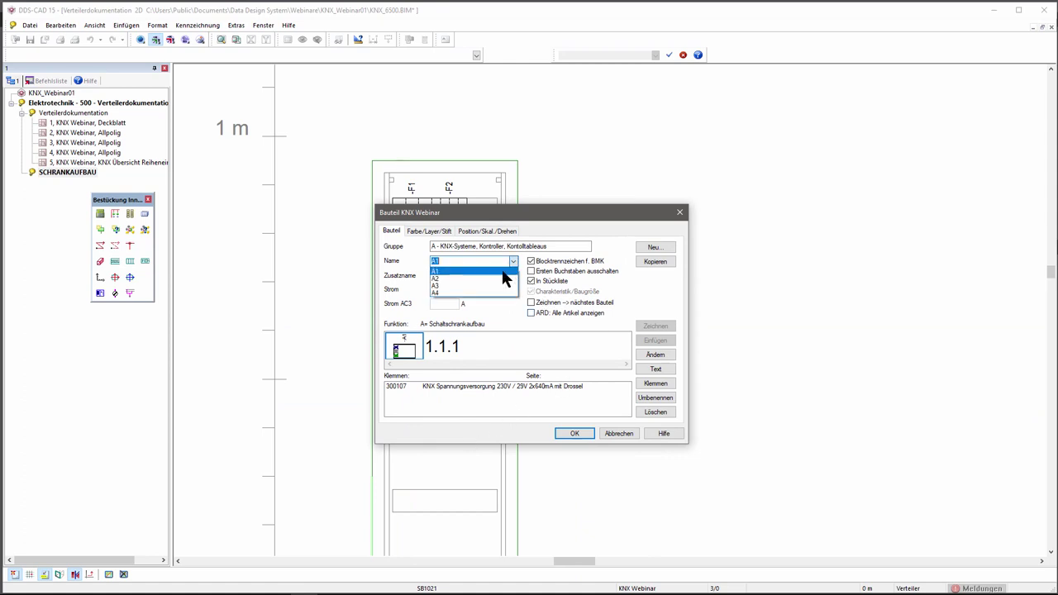
{"action": "left_click", "coordinate": [491, 285]}
{"action": "left_click", "coordinate": [657, 326]}
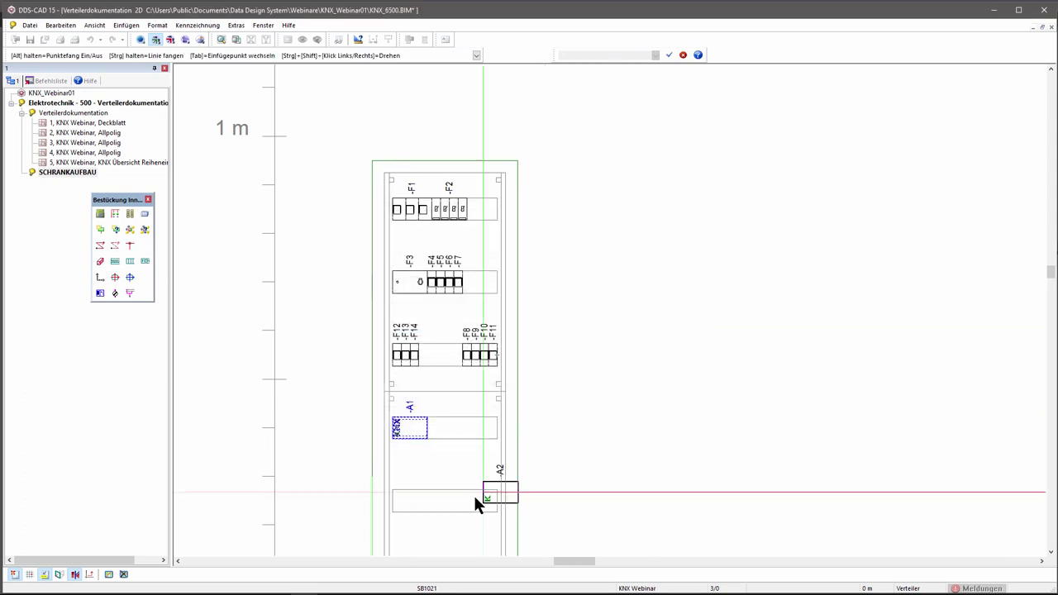
{"action": "left_click", "coordinate": [396, 505]}
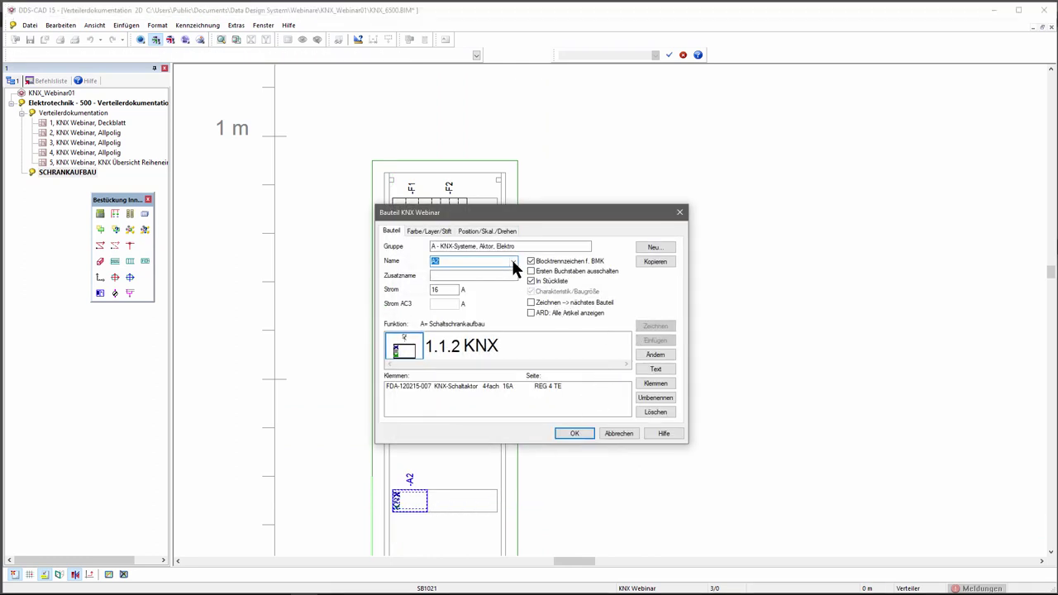
{"action": "left_click", "coordinate": [512, 260]}
{"action": "left_click", "coordinate": [476, 285]}
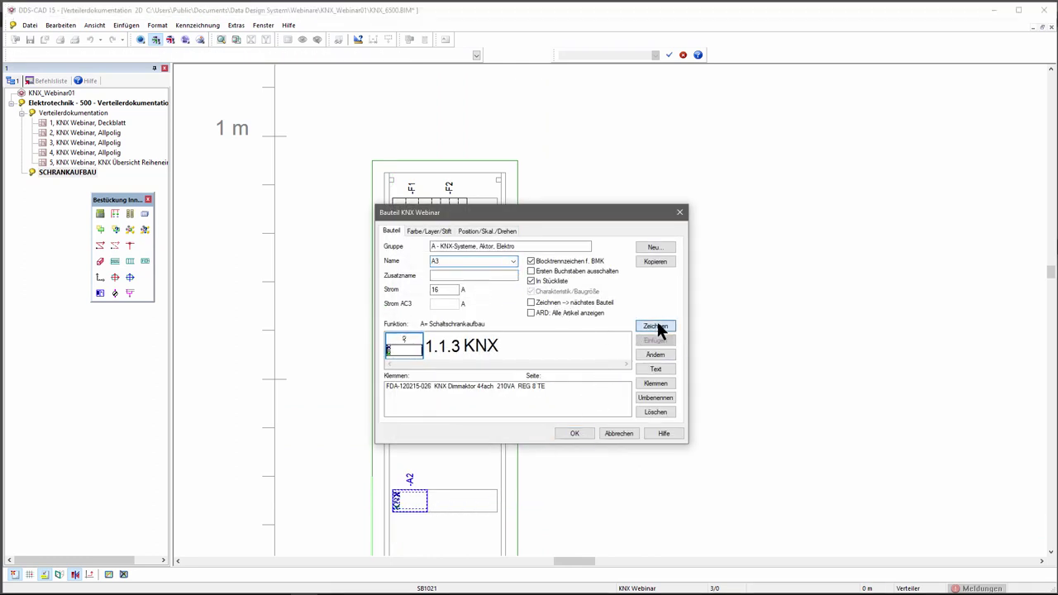
{"action": "left_click", "coordinate": [657, 327]}
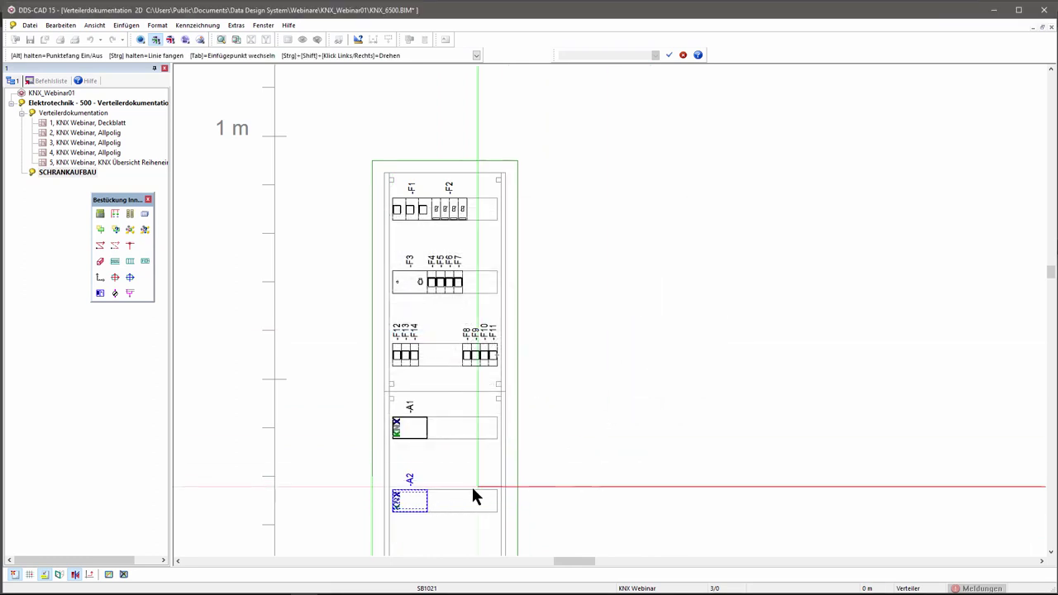
{"action": "left_click", "coordinate": [427, 503]}
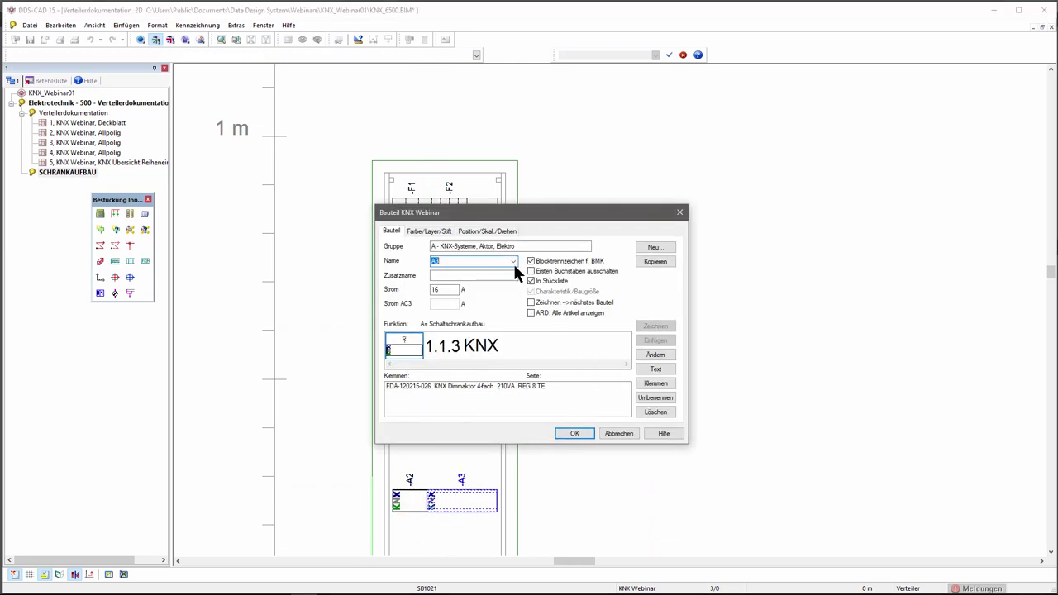
Place KNX device -A4 in the bottom cabinet slot and finish adding devices.
{"action": "left_click", "coordinate": [513, 262]}
{"action": "left_click", "coordinate": [475, 293]}
{"action": "left_click", "coordinate": [651, 327]}
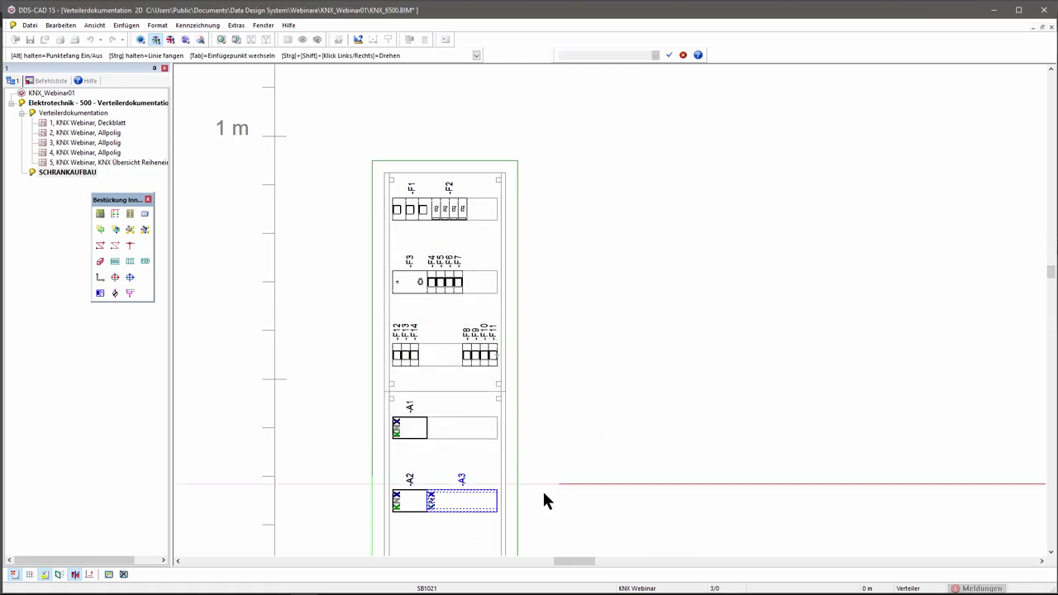
{"action": "scroll", "coordinate": [436, 501], "scroll_direction": "down", "scroll_amount": 3}
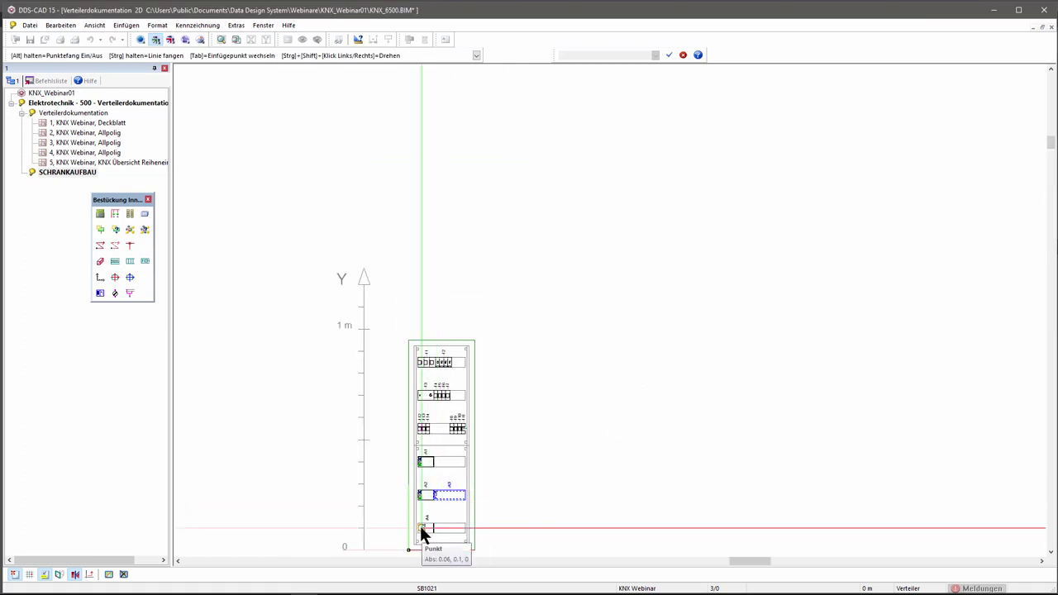
{"action": "left_click", "coordinate": [429, 529]}
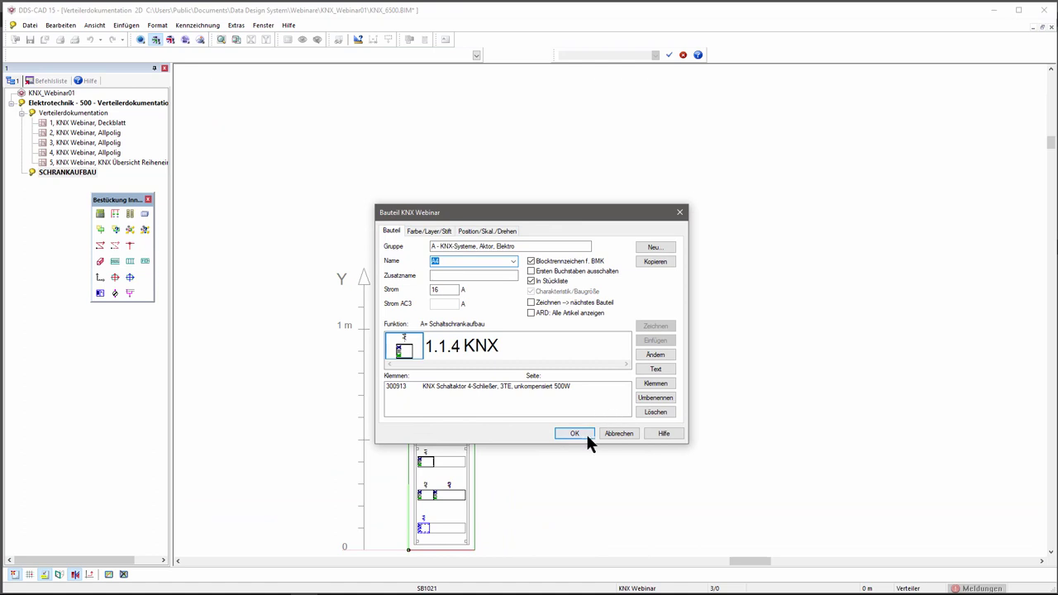
{"action": "left_click", "coordinate": [584, 433]}
{"action": "scroll", "coordinate": [434, 538], "scroll_direction": "up", "scroll_amount": 3}
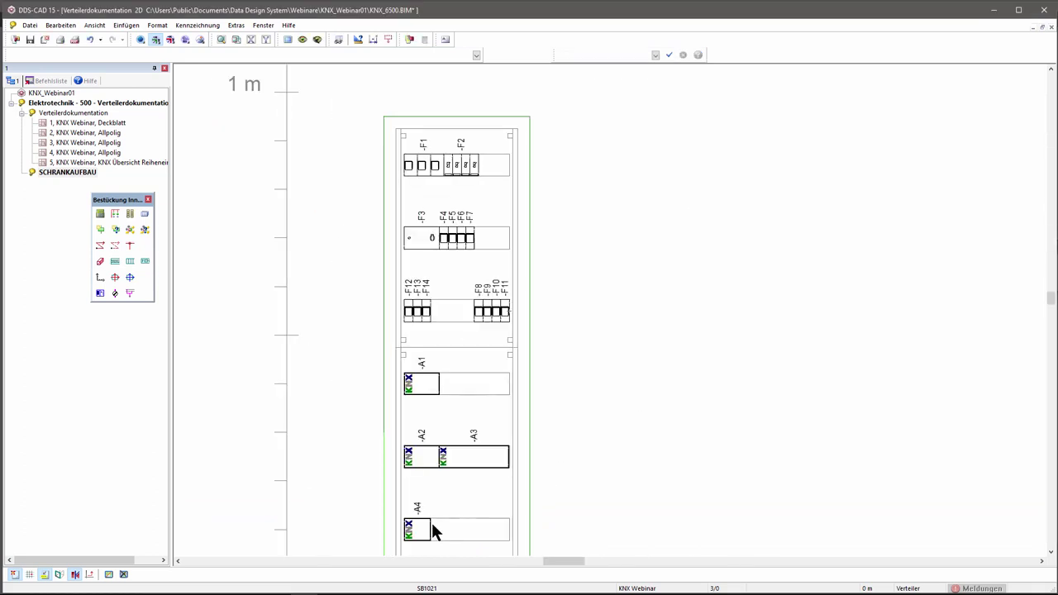
{"action": "scroll", "coordinate": [432, 532], "scroll_direction": "up", "scroll_amount": 1}
{"action": "scroll", "coordinate": [623, 435], "scroll_direction": "down", "scroll_amount": 2}
{"action": "scroll", "coordinate": [623, 438], "scroll_direction": "down", "scroll_amount": 1}
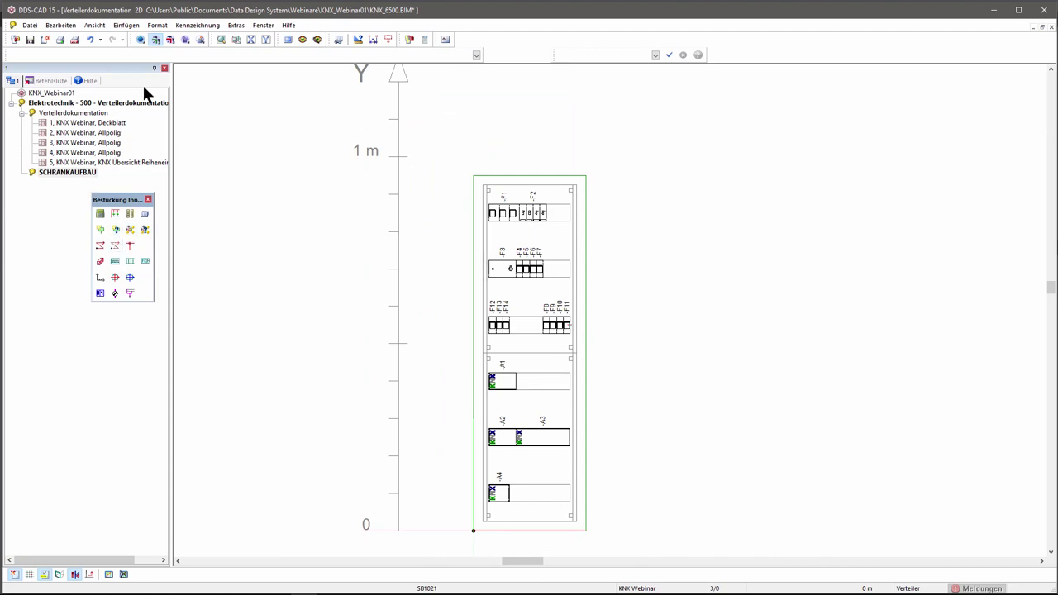
Add a Schrankaufbau A4 quer sheet to the Verteiler sheet list and open it as sheet 6.
{"action": "left_click", "coordinate": [142, 39]}
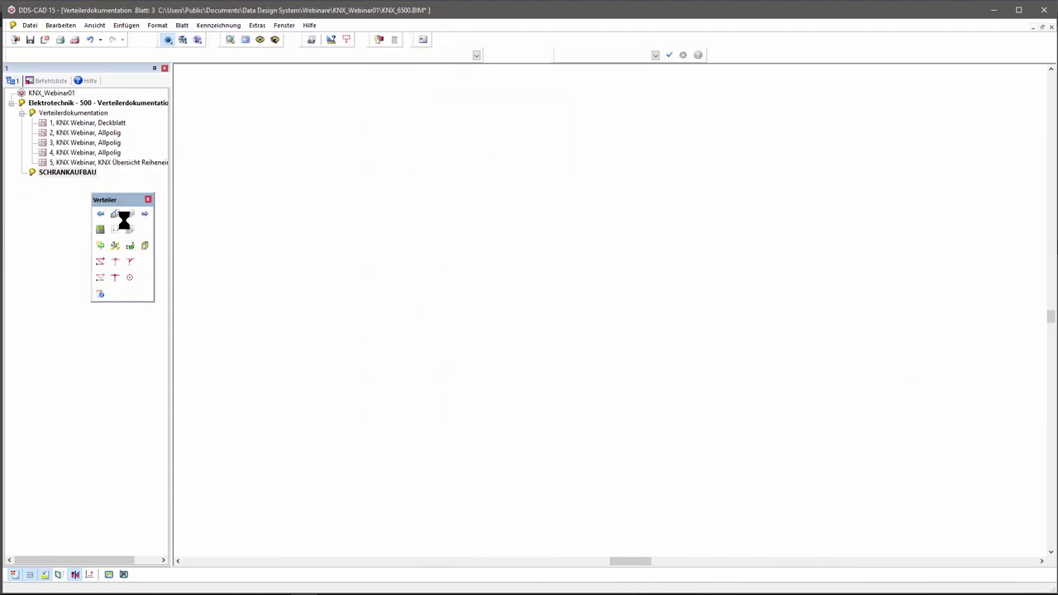
{"action": "left_click", "coordinate": [115, 215]}
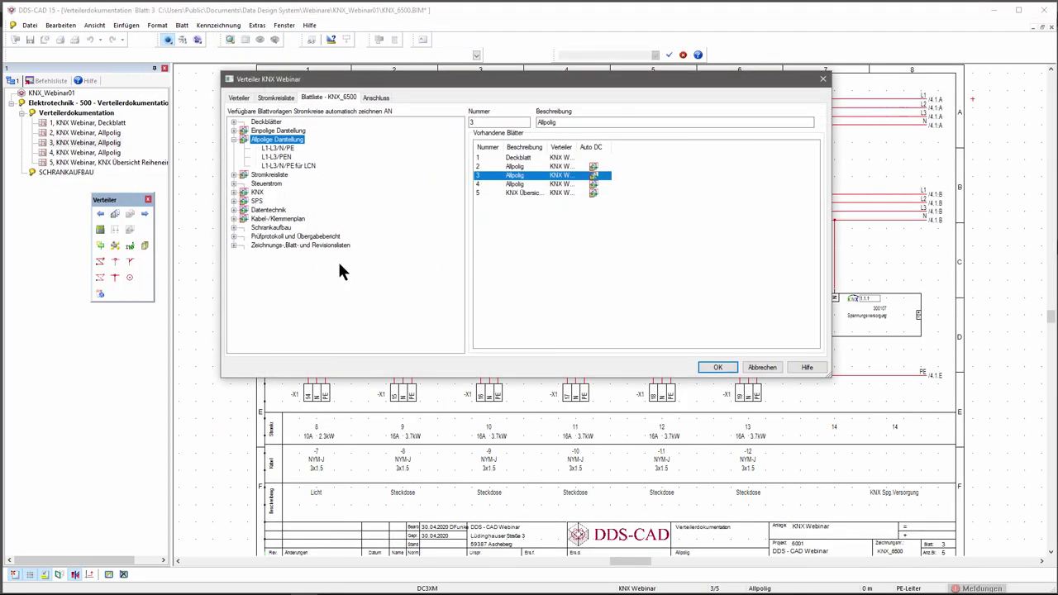
{"action": "double_click", "coordinate": [272, 236]}
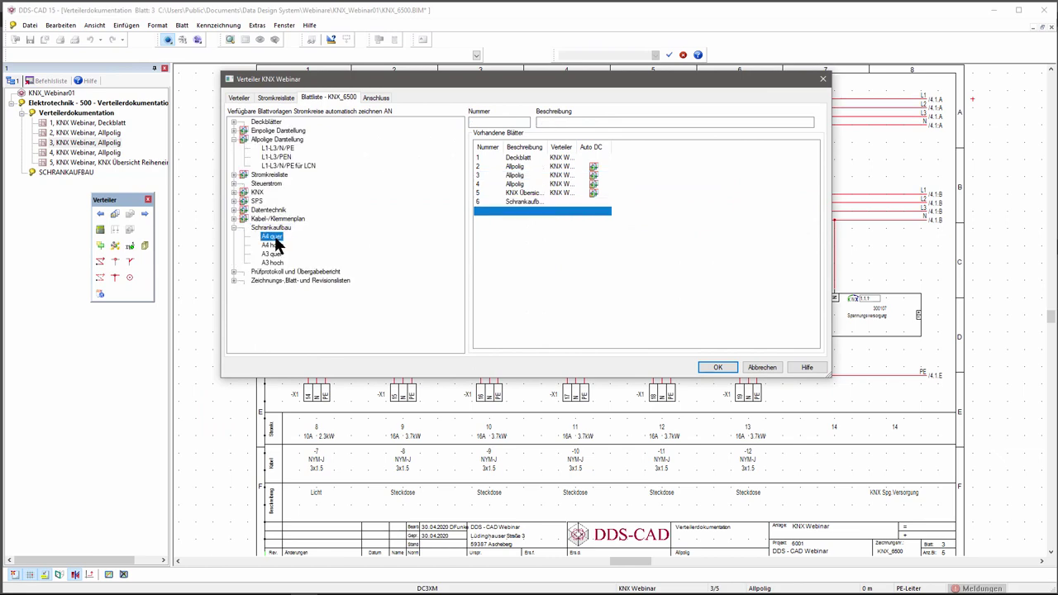
{"action": "left_click", "coordinate": [718, 368]}
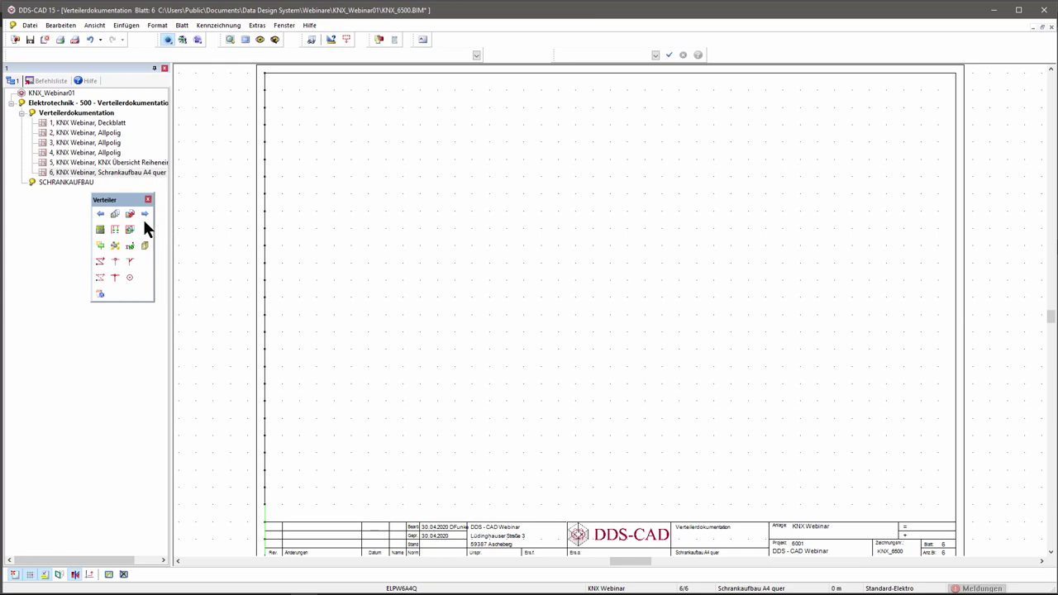
Insert the Frontansicht Innen cabinet view near the top left of sheet 6.
{"action": "left_click", "coordinate": [145, 246]}
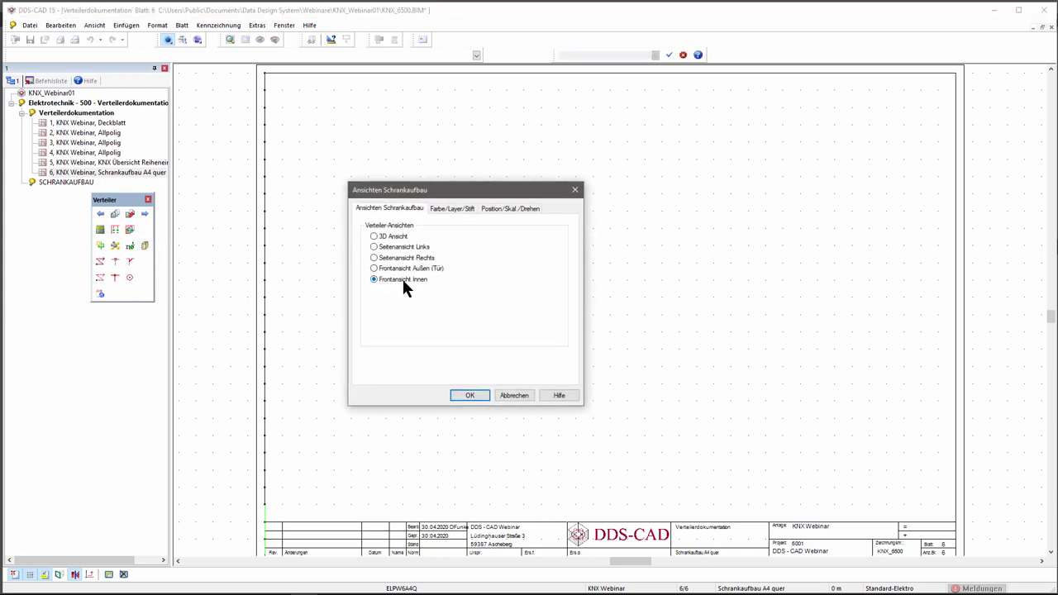
{"action": "left_click", "coordinate": [471, 395]}
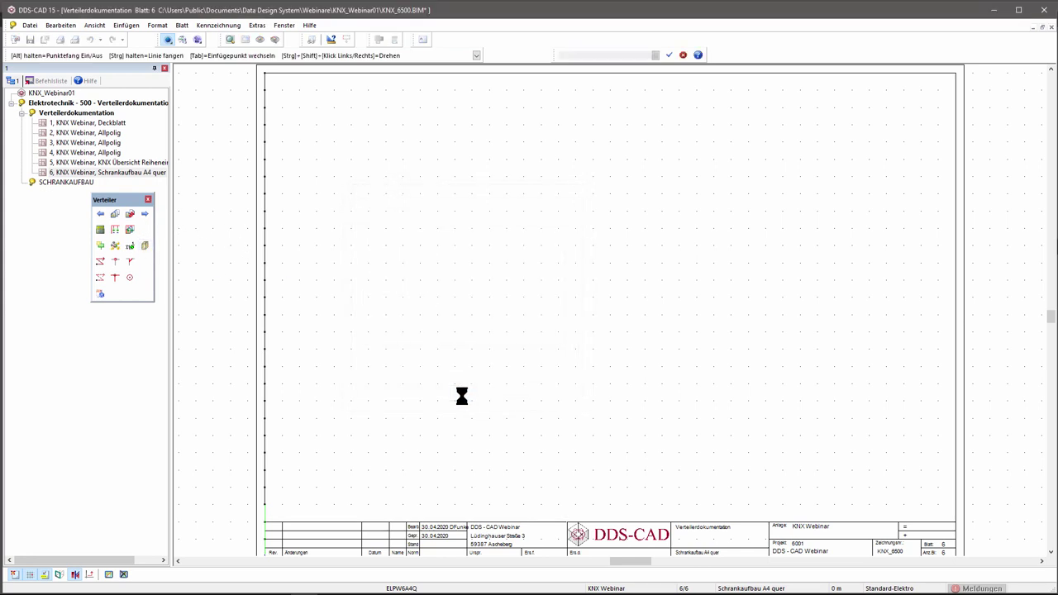
{"action": "left_click", "coordinate": [337, 281]}
Set the view's 2D/3D scale factors to 2 and move it lower on the sheet.
{"action": "double_click", "coordinate": [386, 245]}
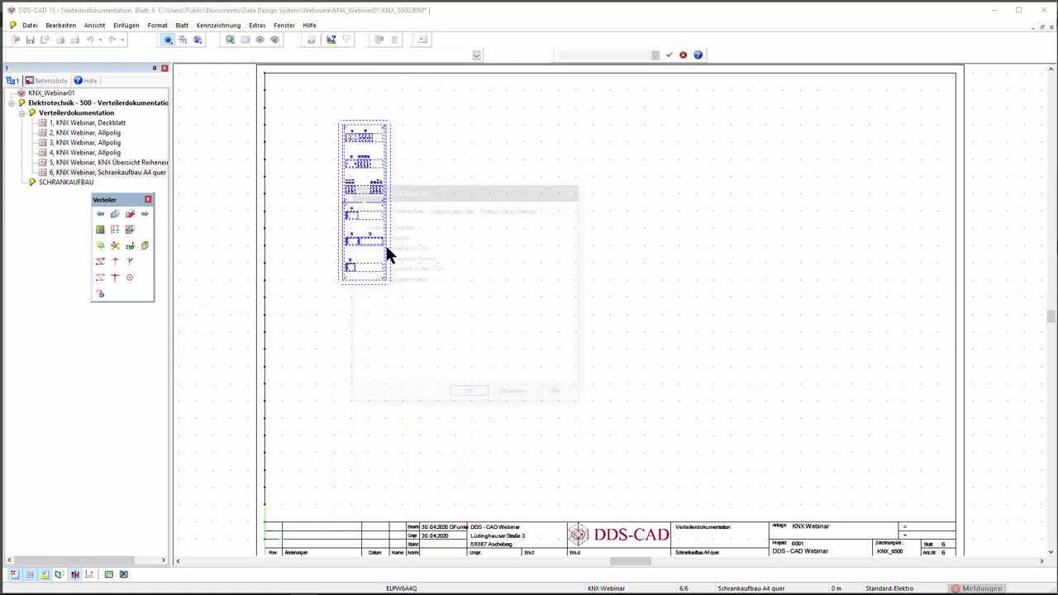
{"action": "left_click", "coordinate": [512, 210]}
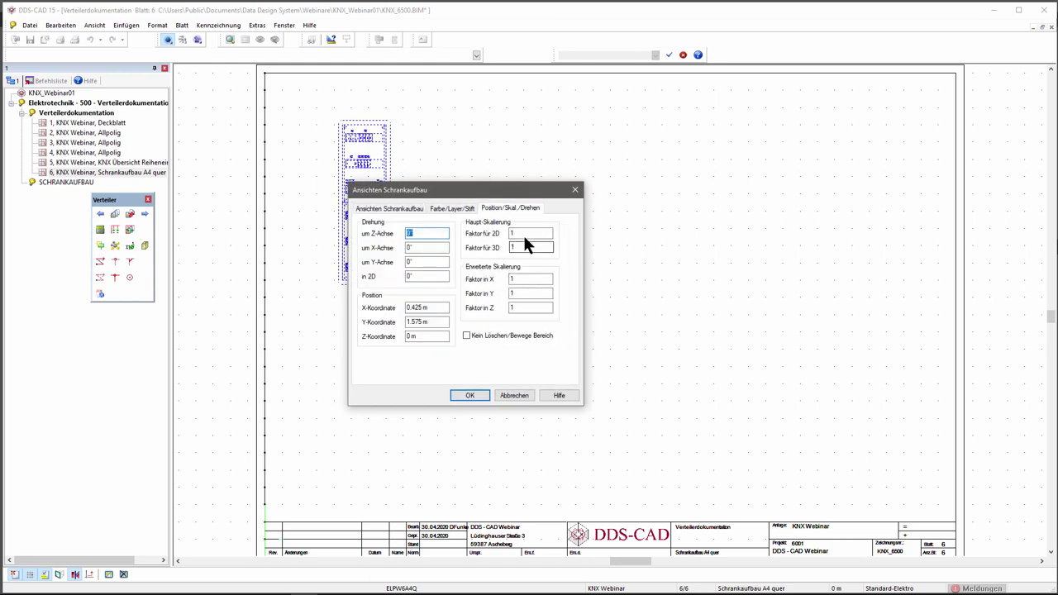
{"action": "type", "text": "2"}
{"action": "key", "text": "Tab"}
{"action": "type", "text": "2"}
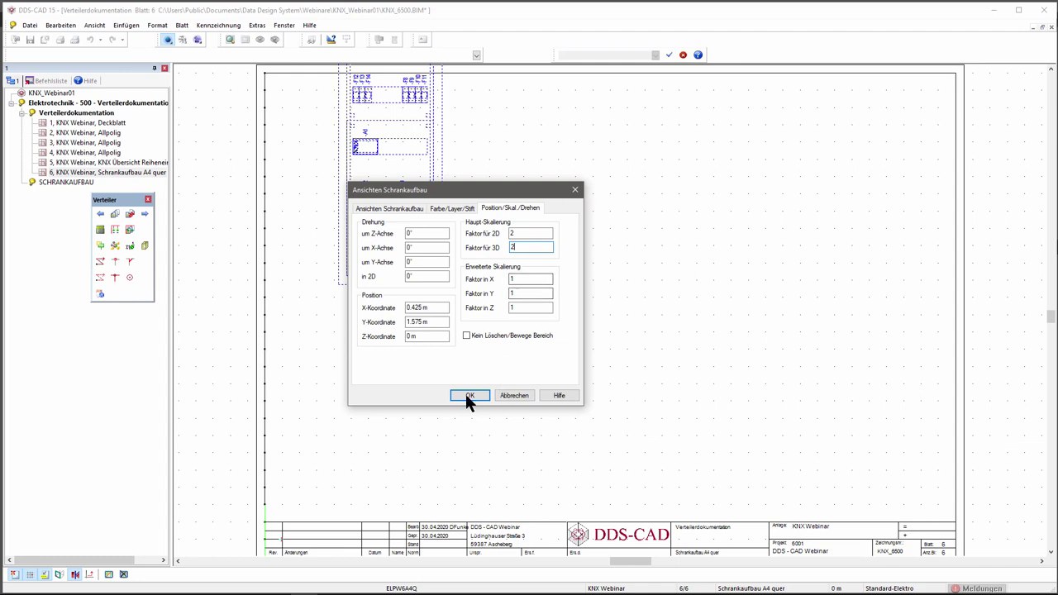
{"action": "left_click", "coordinate": [467, 394]}
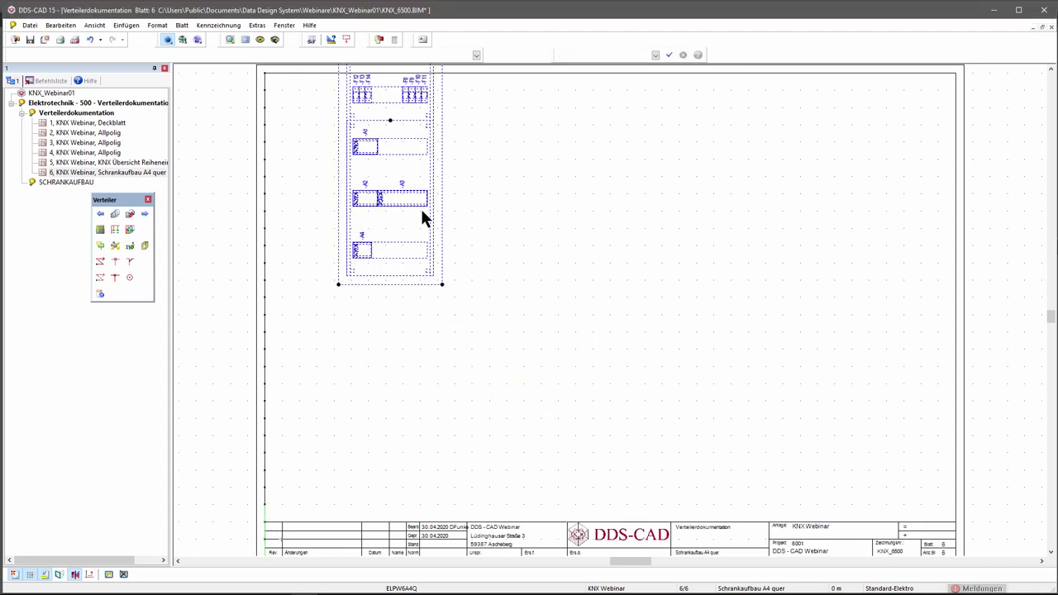
{"action": "left_click", "coordinate": [390, 121]}
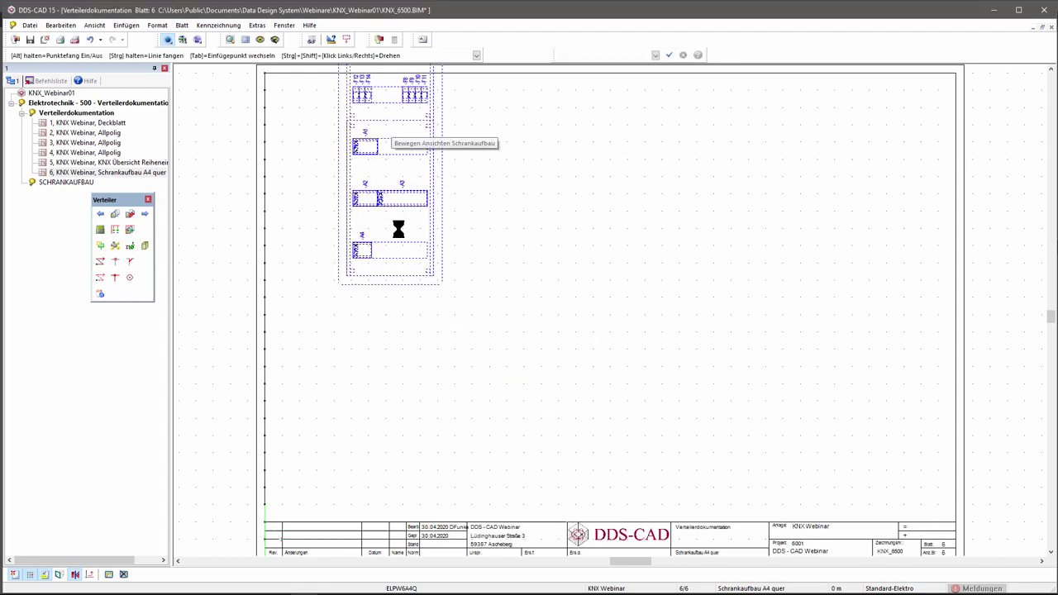
{"action": "left_click", "coordinate": [411, 276]}
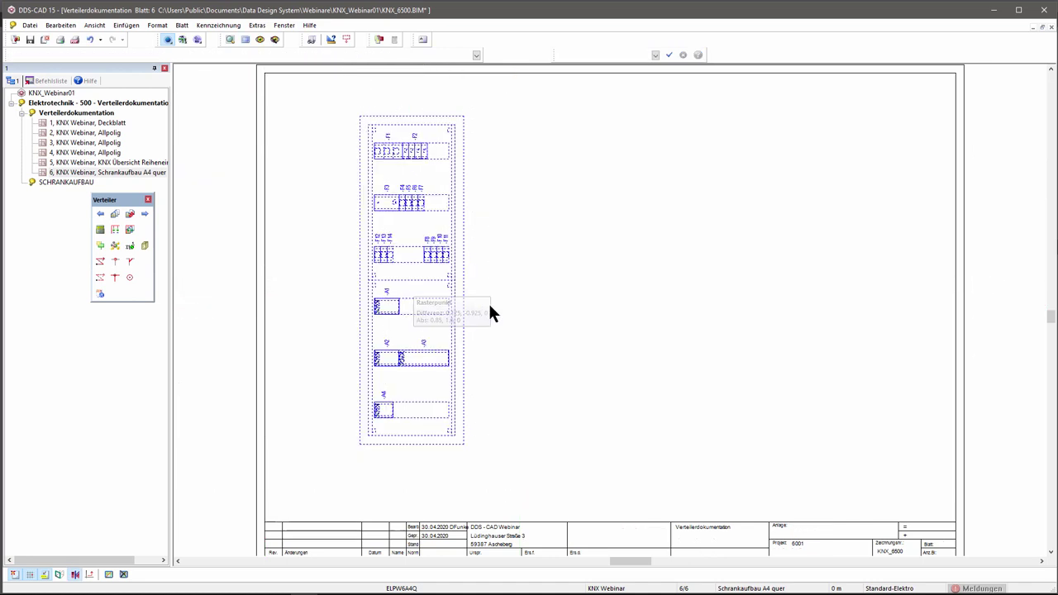
Insert the 3D Ansicht cabinet view and place it right of the front view.
{"action": "left_click", "coordinate": [146, 247]}
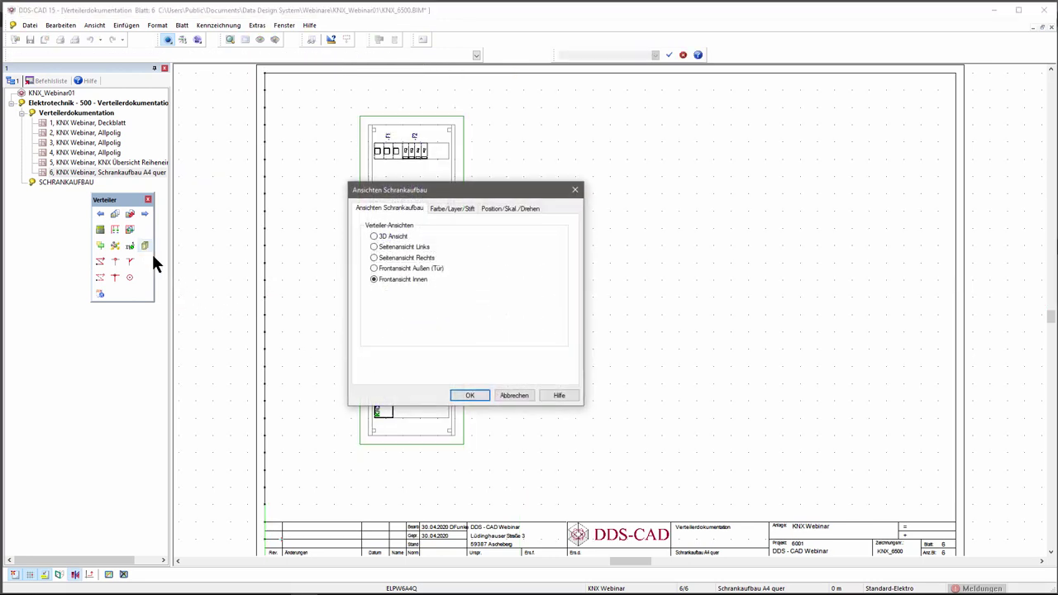
{"action": "left_click", "coordinate": [465, 396]}
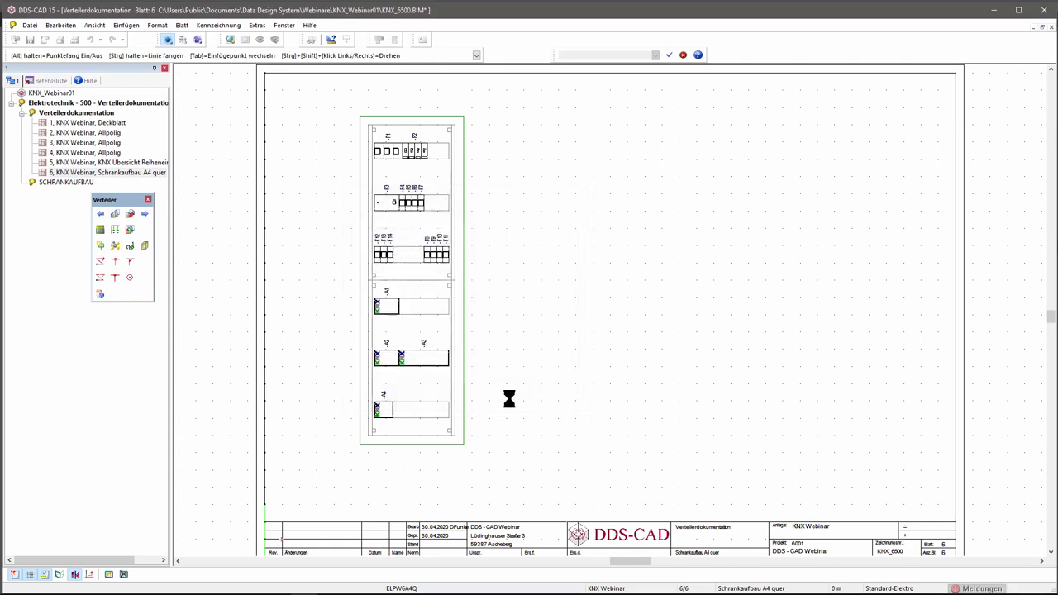
{"action": "left_click", "coordinate": [579, 451]}
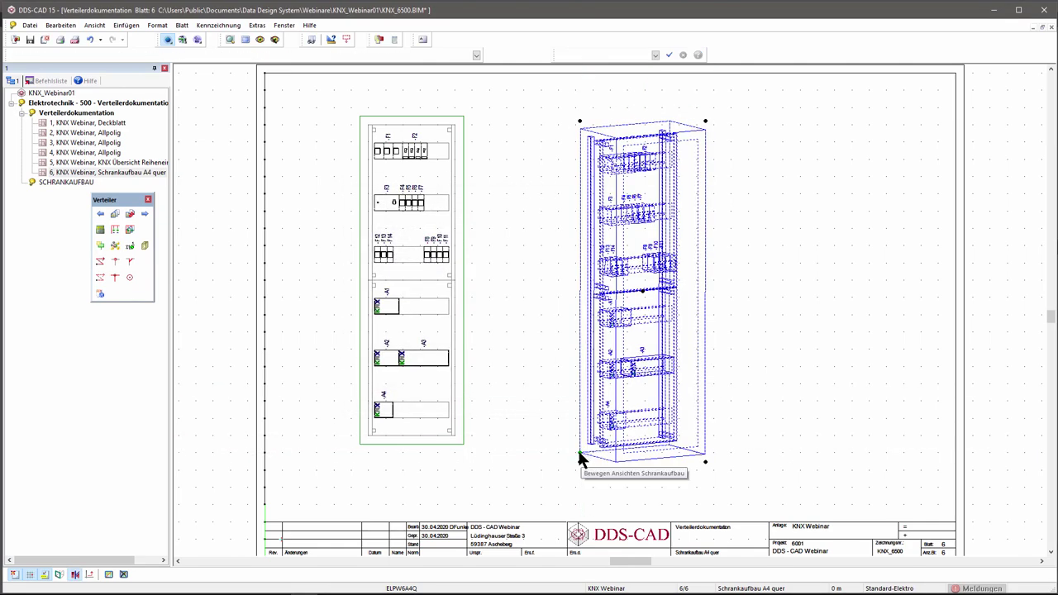